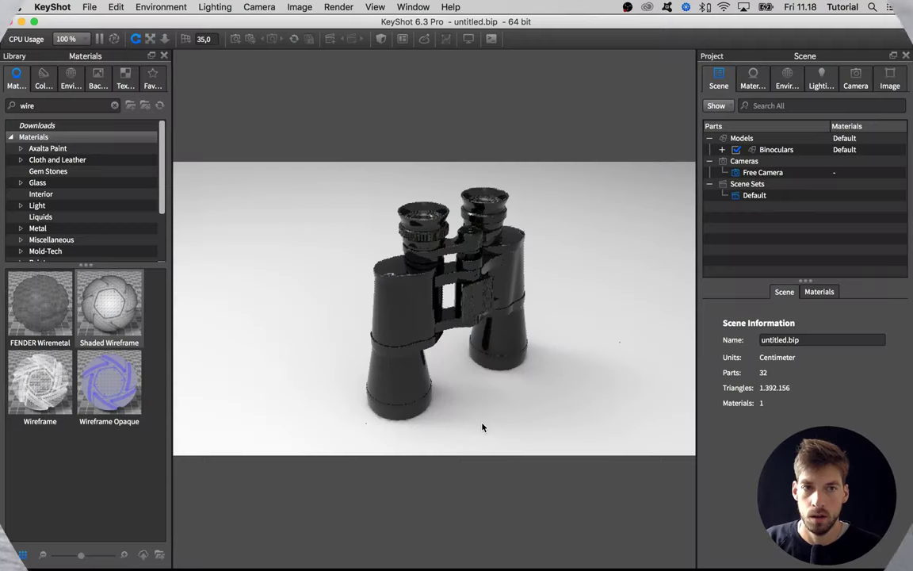
Change the image resolution to 824 by 818 so that the render fills the whole viewport.
left_click_drag(483, 426, 494, 397)
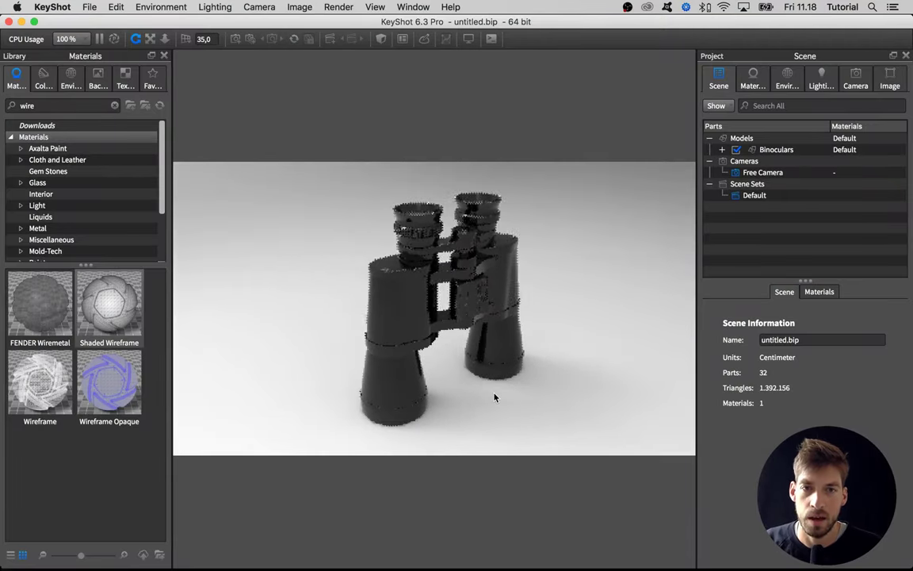
left_click(777, 150)
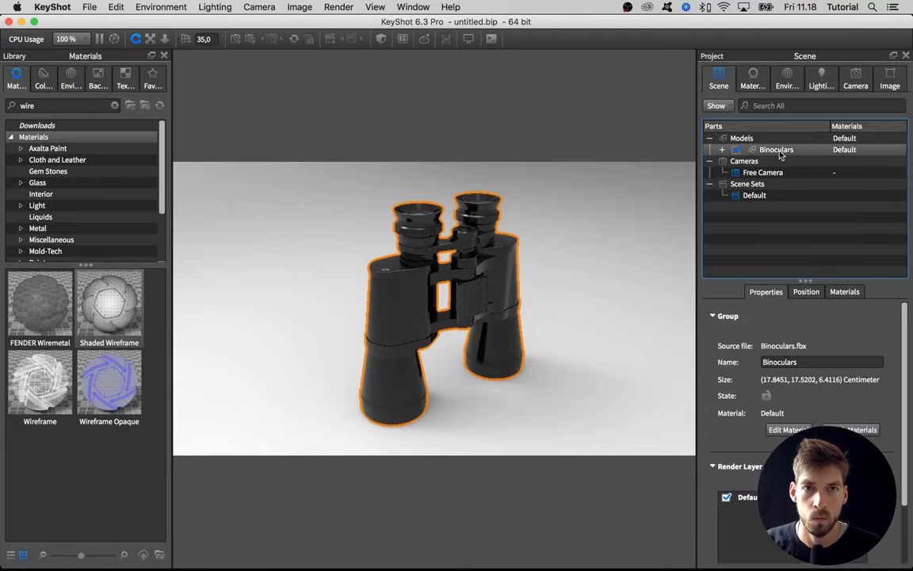
left_click_drag(553, 255, 478, 259)
scroll(445, 260, "up", 5)
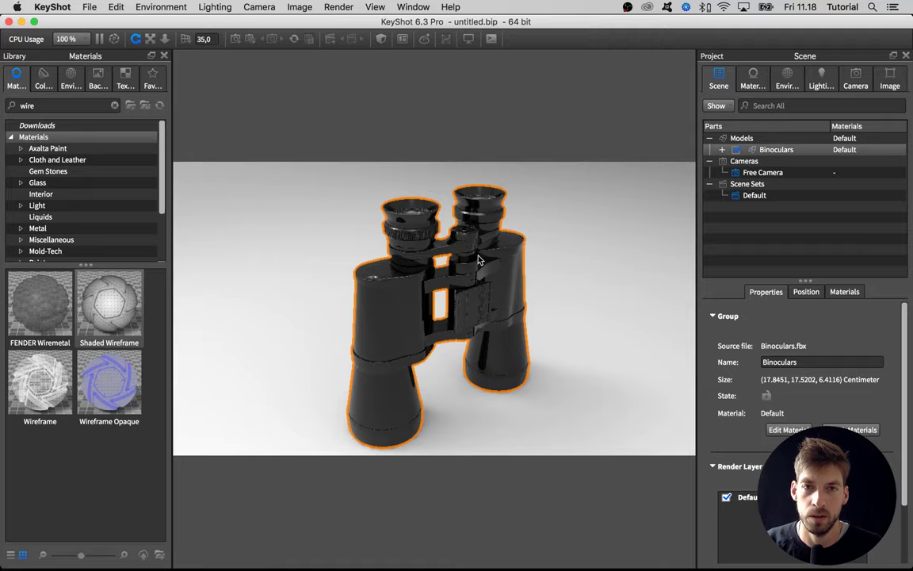
left_click(889, 80)
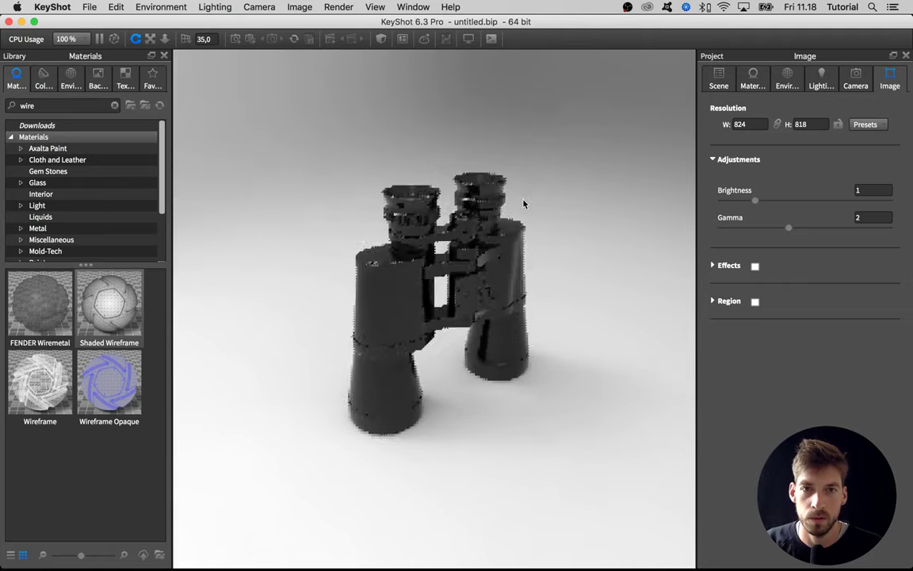
scroll(523, 203, "up", 3)
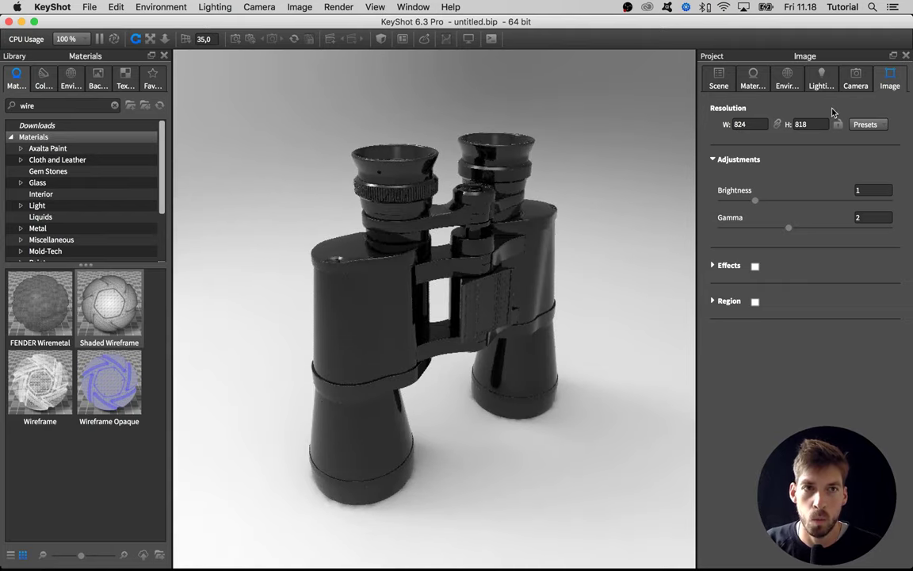
Rotate the Binoculars model -90 degrees about the X axis with the Move Tool and accept the placement.
left_click(712, 88)
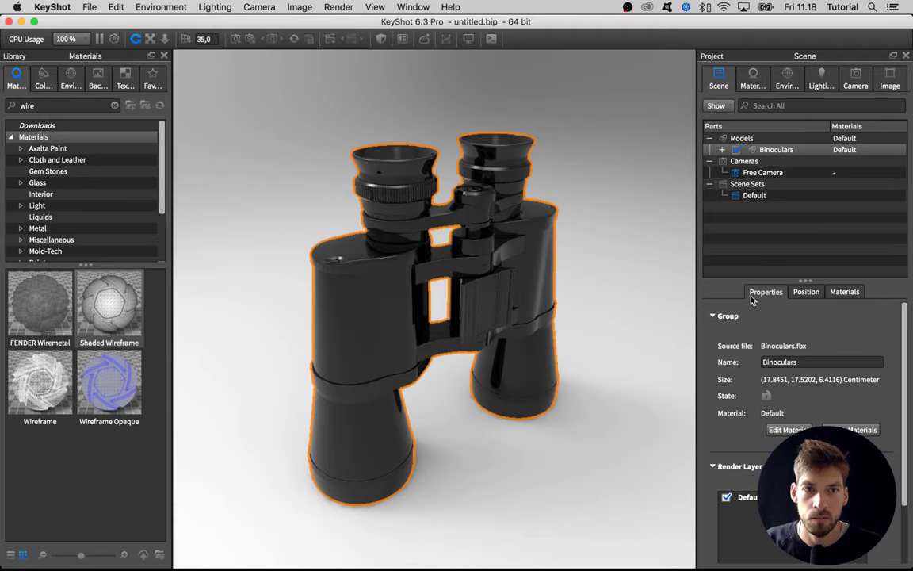
left_click(802, 295)
left_click(806, 316)
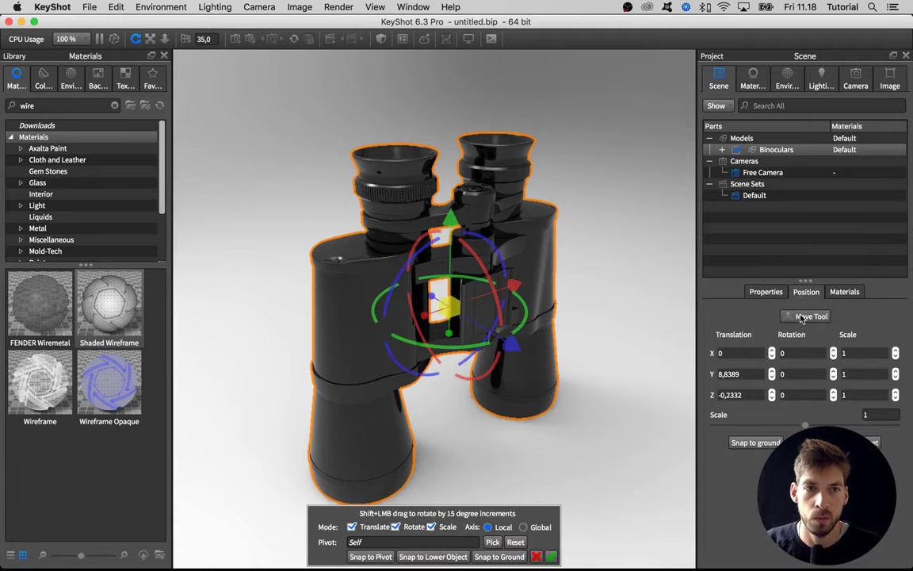
left_click_drag(516, 294, 413, 270)
left_click(551, 556)
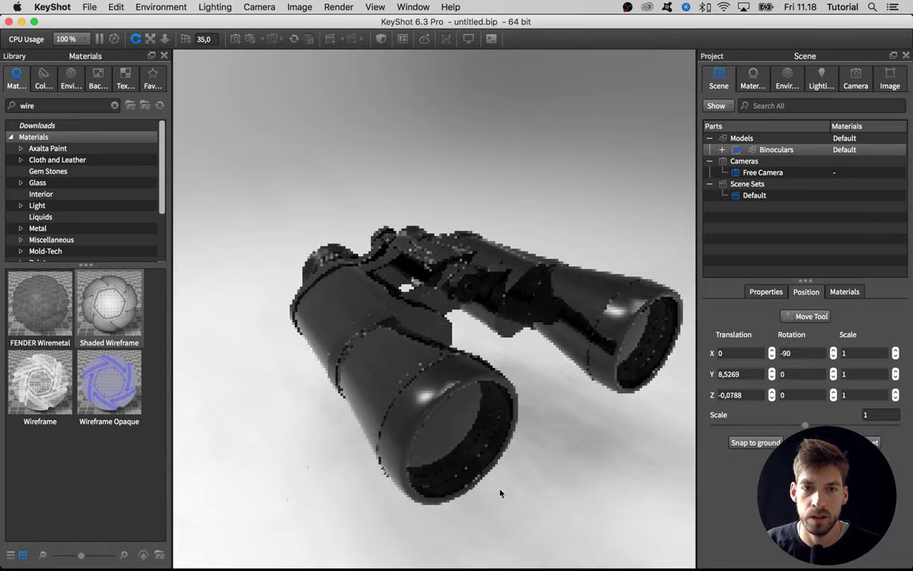
Try a red color of RGB 192, 0, 0 on the Default material shared by all binocular parts.
left_click_drag(500, 493, 418, 336)
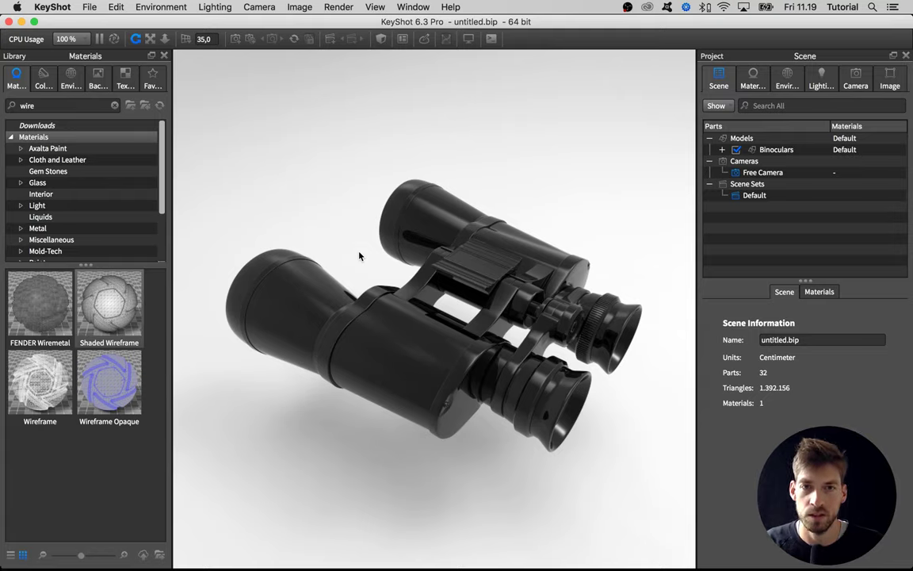
left_click_drag(359, 256, 475, 326)
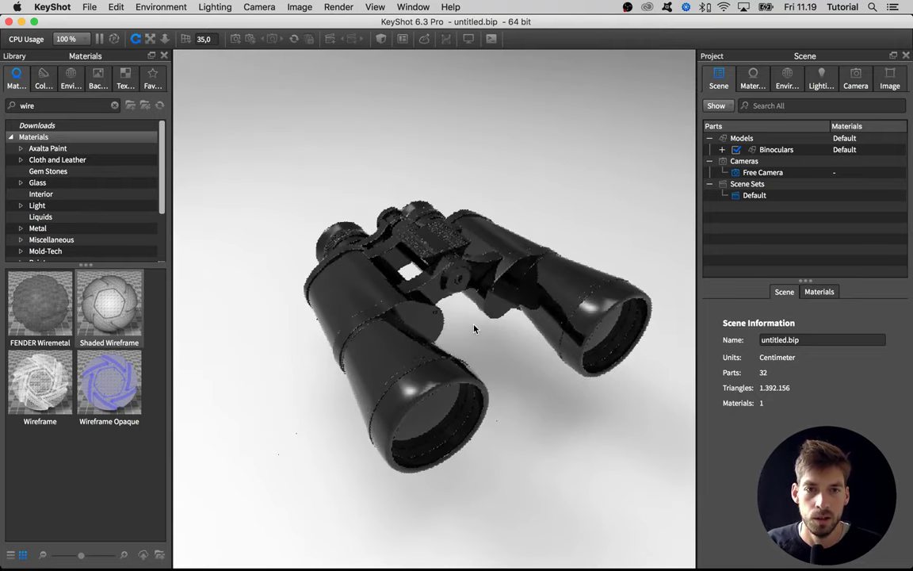
right_click(438, 410)
left_click(432, 410)
double_click(430, 409)
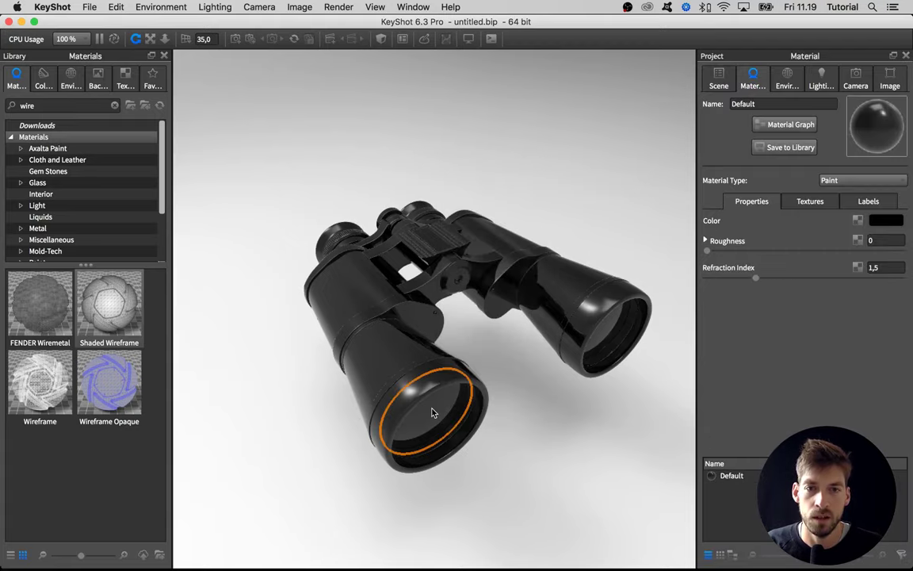
left_click_drag(434, 418, 506, 387)
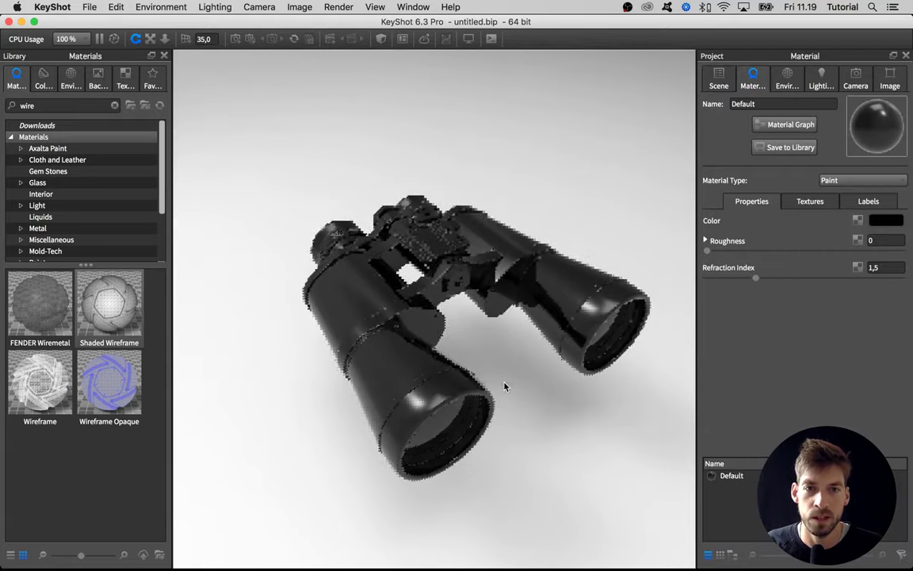
left_click(885, 222)
left_click(856, 88)
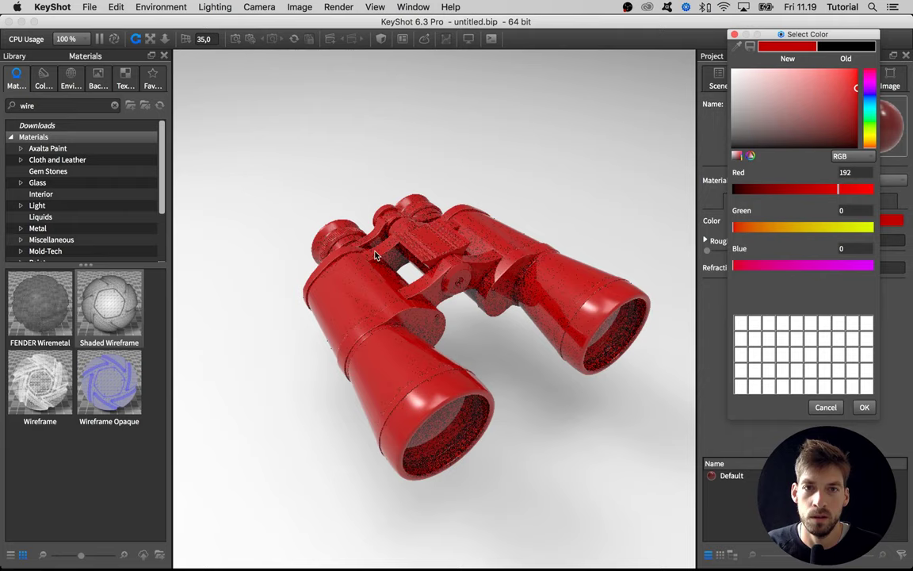
left_click_drag(377, 252, 368, 273)
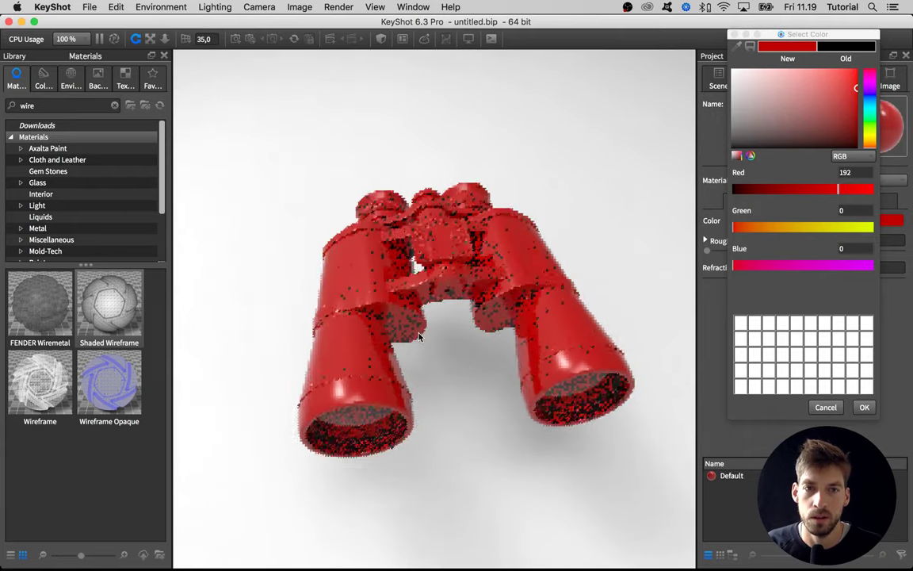
left_click(826, 406)
Unlink the material of the nearer large front lens from the shared Default material.
left_click_drag(498, 422, 463, 382)
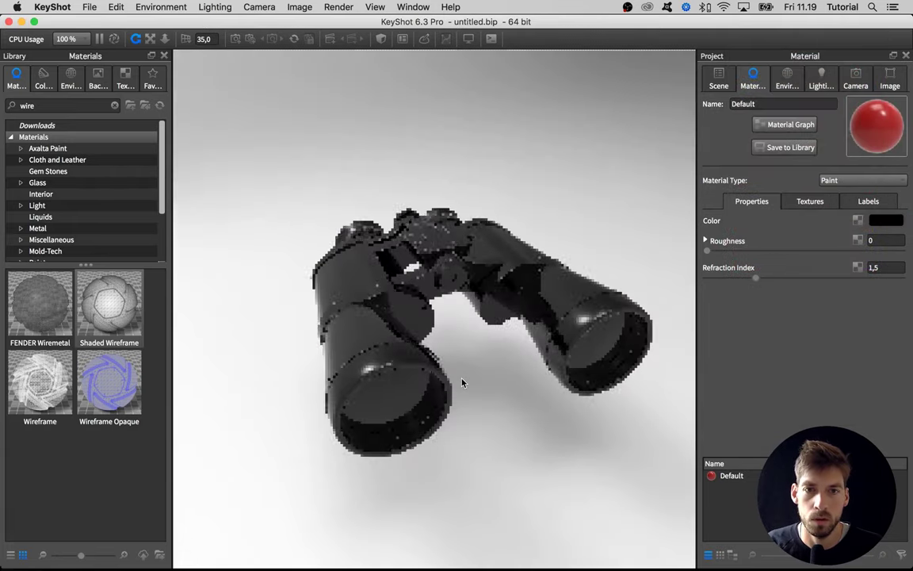
right_click(393, 404)
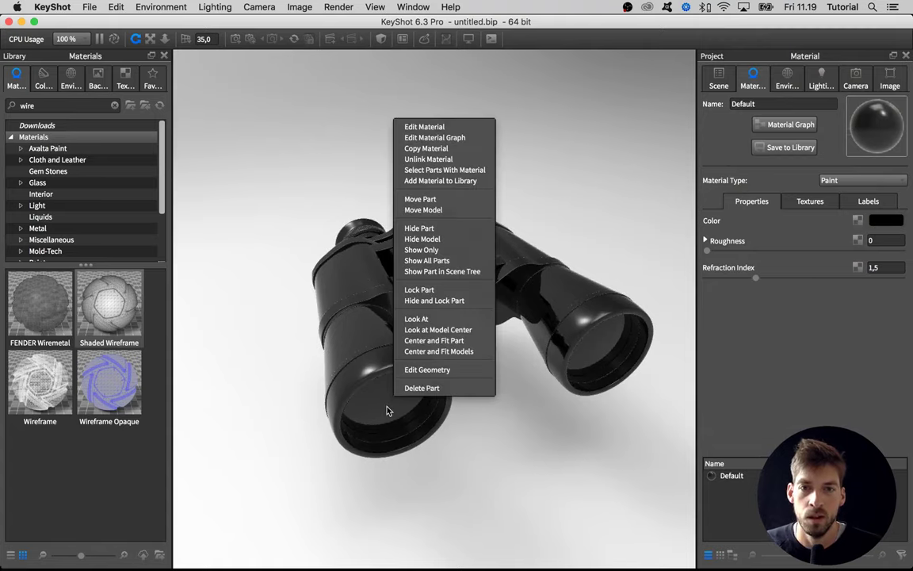
left_click(384, 408)
right_click(384, 408)
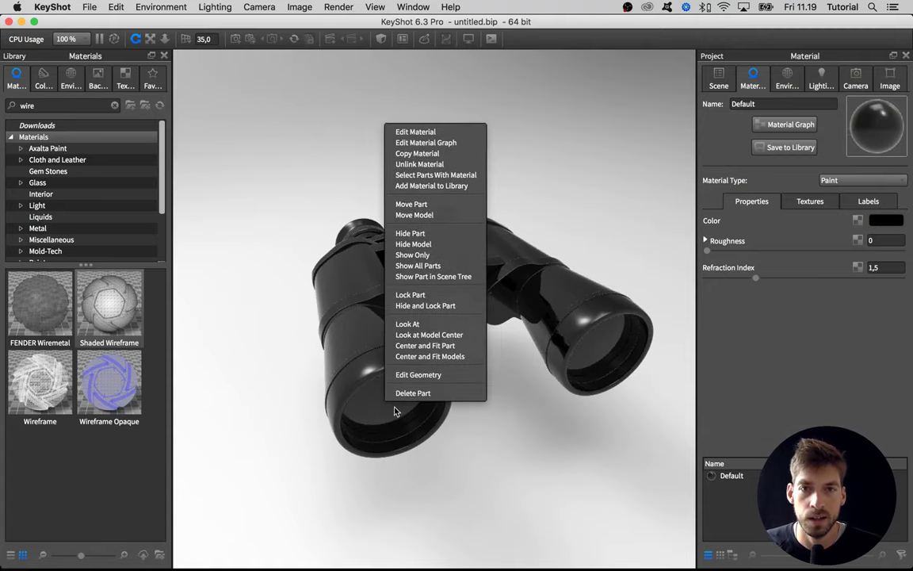
left_click(433, 165)
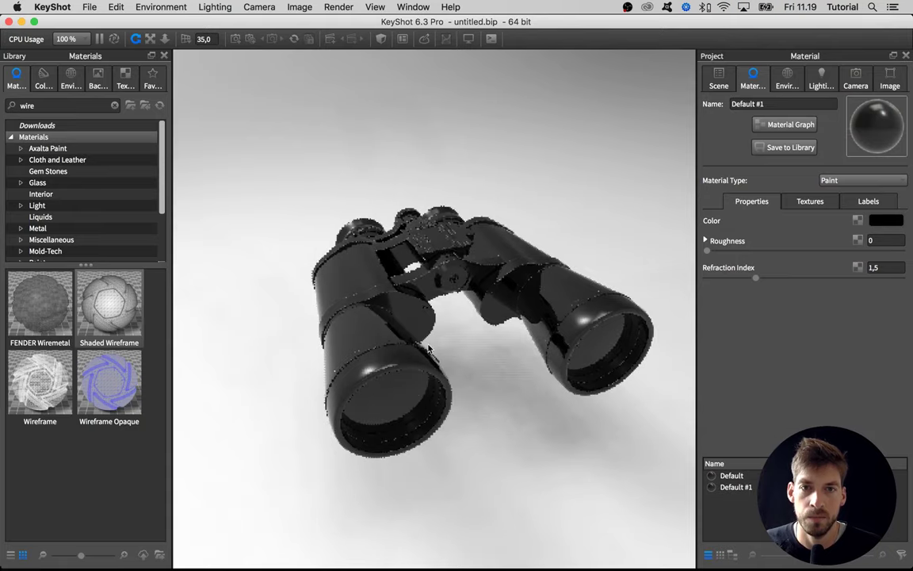
Set the unlinked front lens material's paint color to red, RGB 184, 0, 0.
left_click(881, 220)
left_click_drag(853, 112, 867, 91)
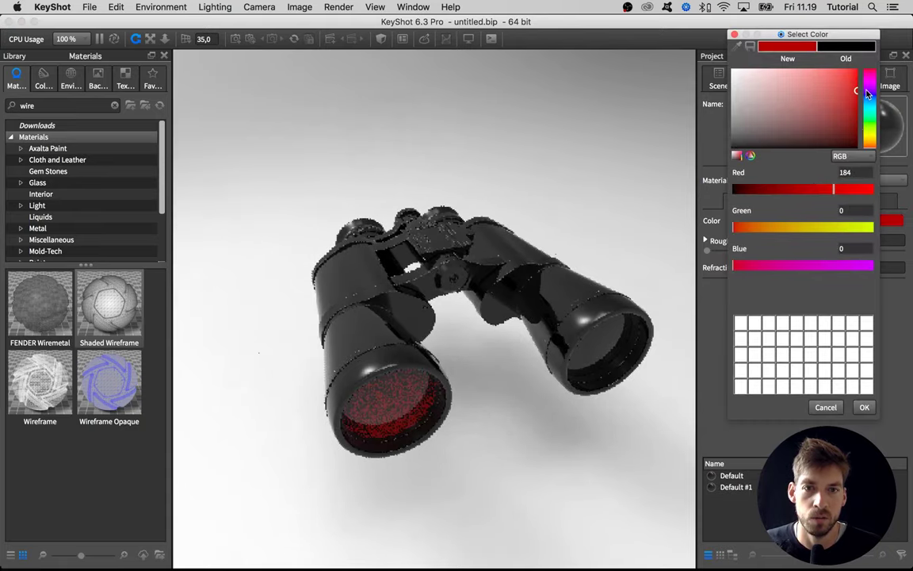
left_click(864, 408)
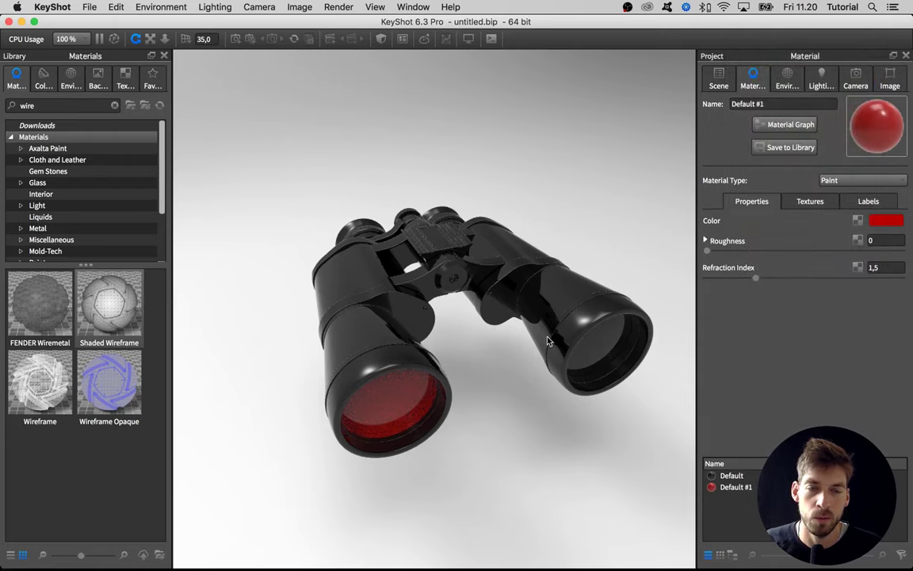
Copy the red lens material onto the other front lens and both eyepiece lenses.
left_click_drag(357, 240, 398, 244)
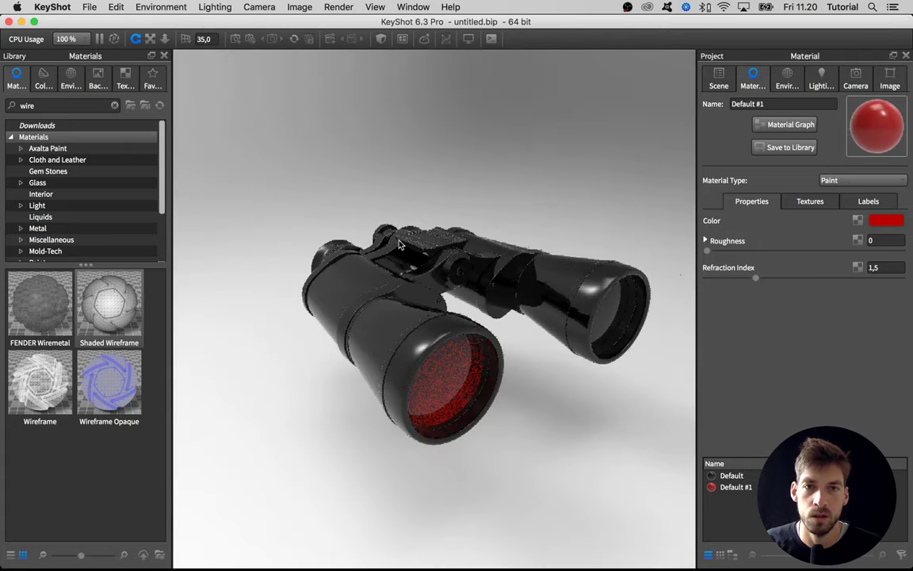
left_click_drag(527, 323, 433, 393)
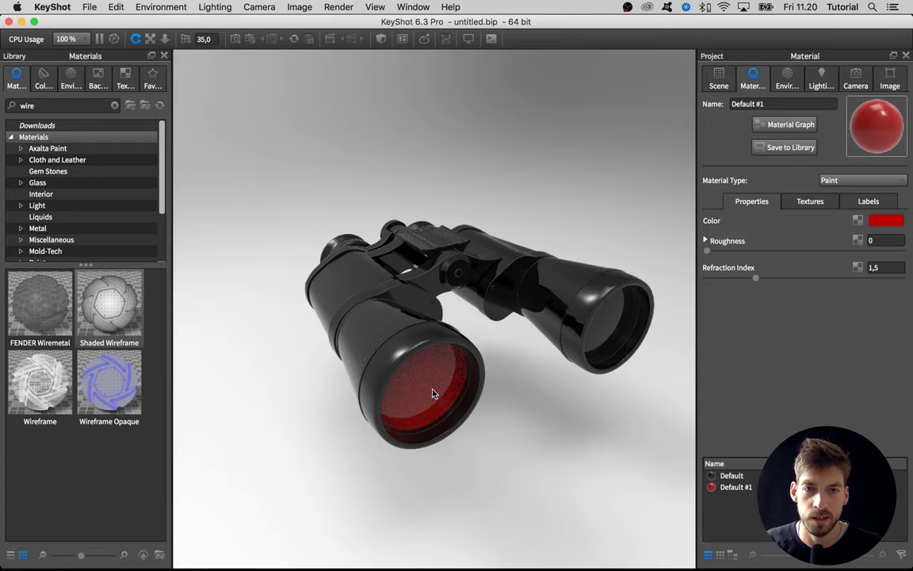
left_click_drag(545, 395, 481, 389)
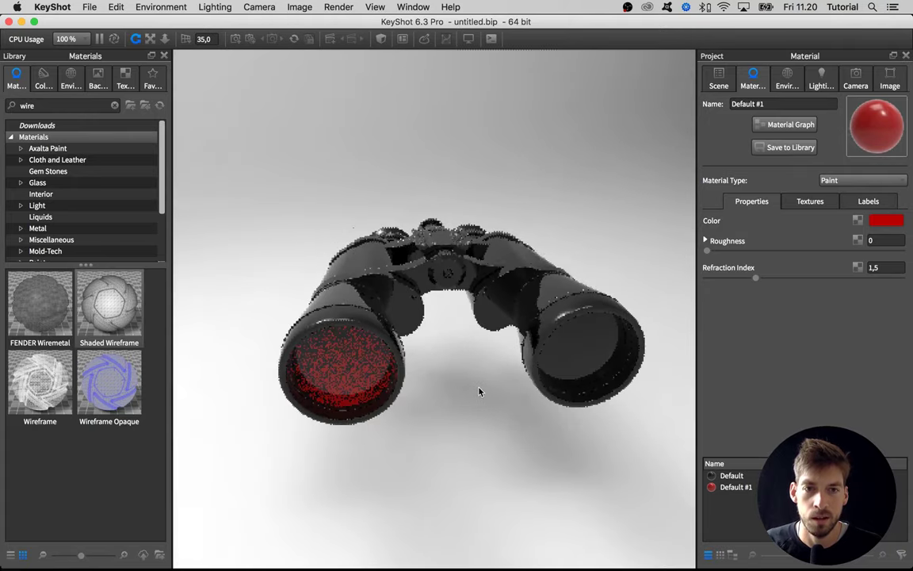
right_click(584, 350, "shift")
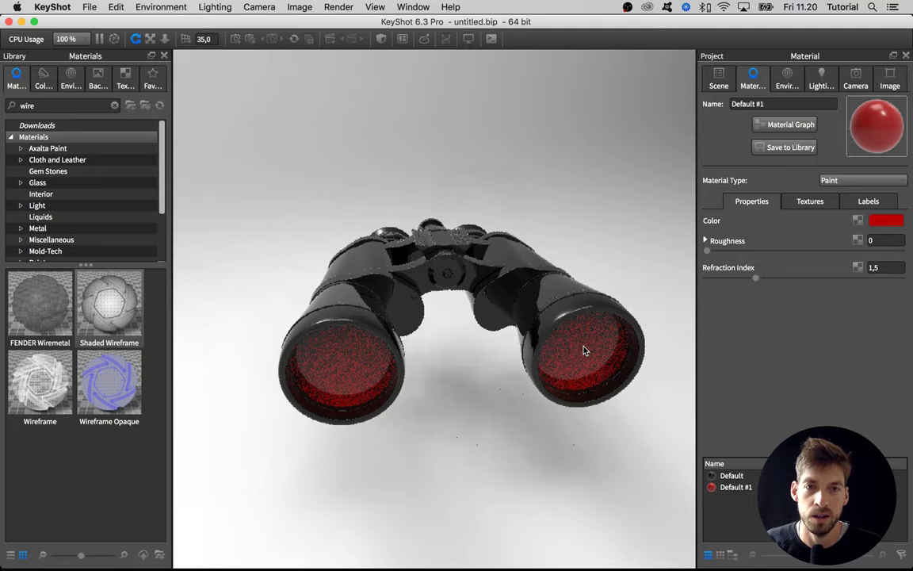
left_click_drag(312, 266, 454, 350)
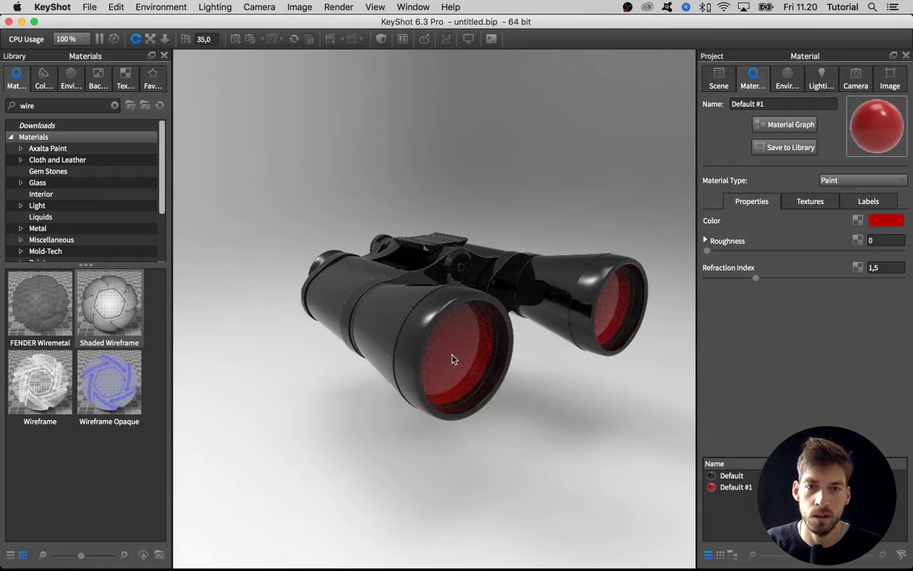
left_click_drag(259, 359, 474, 354)
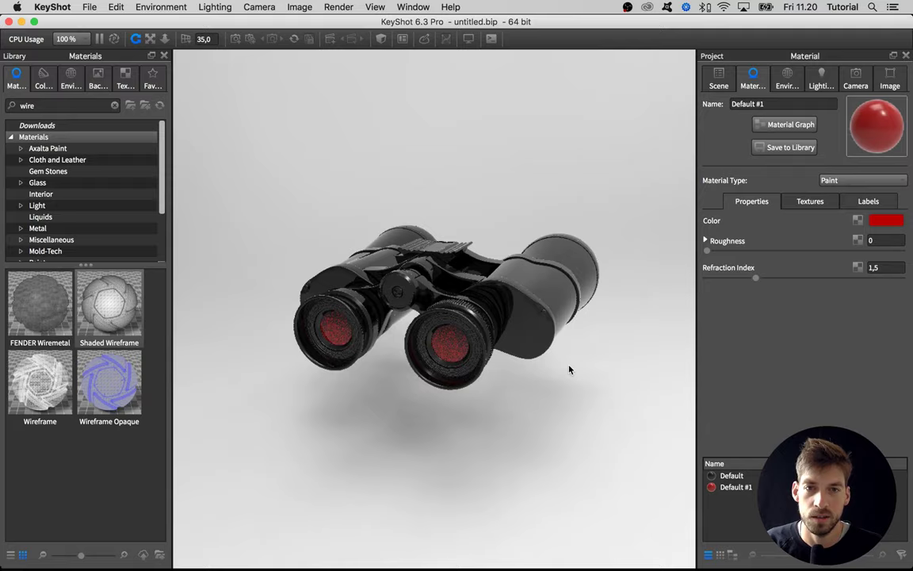
Unlink the material of the FrontLens_R housing part from the shared Default material.
left_click_drag(568, 369, 396, 438)
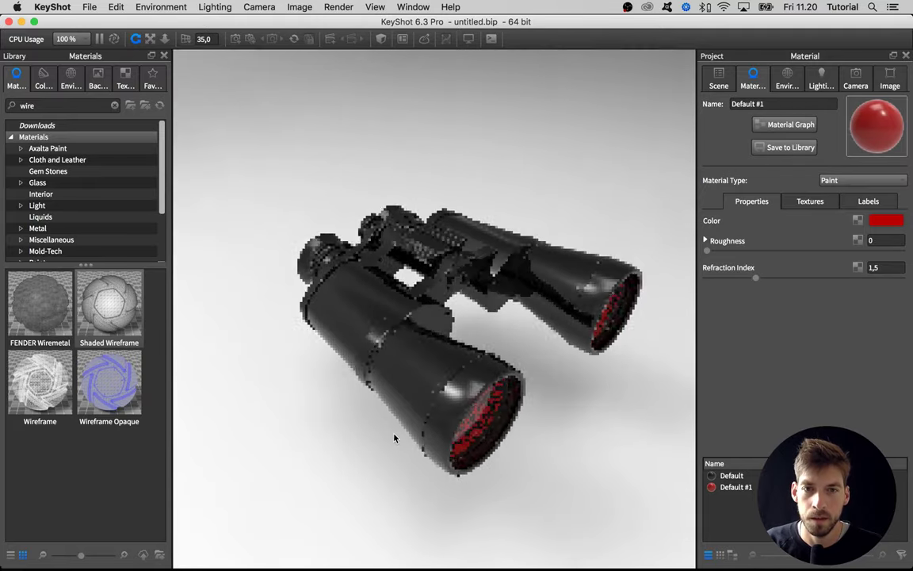
left_click(519, 386)
left_click(494, 379)
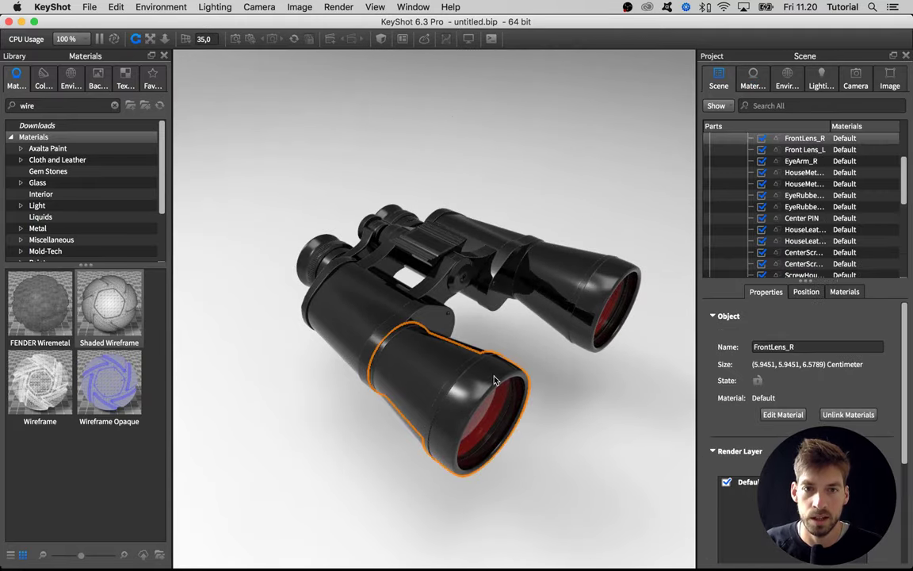
right_click(476, 387)
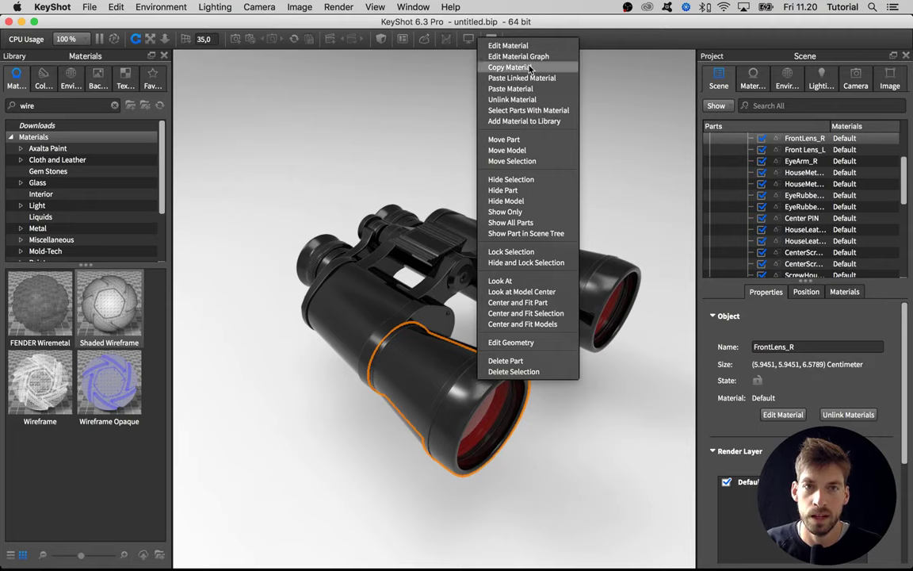
left_click(512, 100)
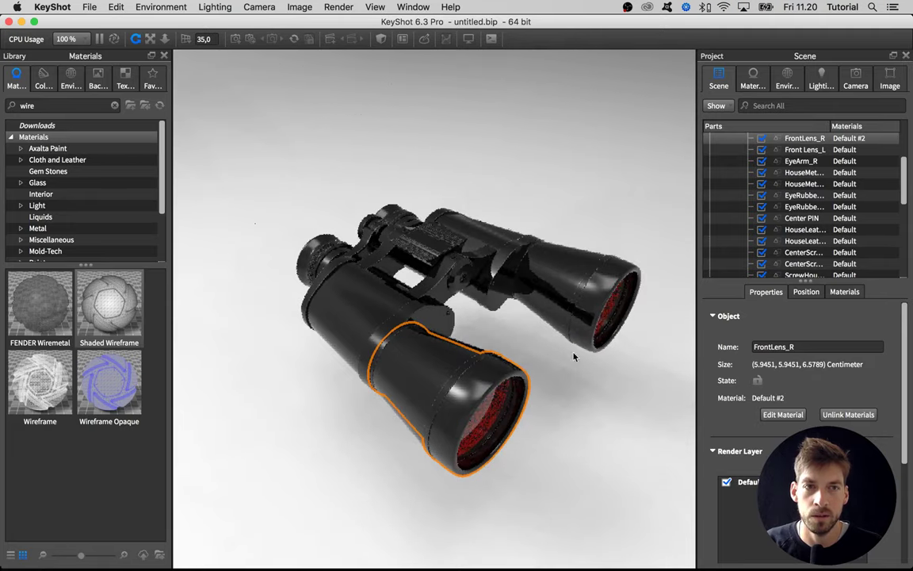
Set the FrontLens_R housing's paint color to blue, RGB 0, 31, 167, and paste that material onto the opposite front lens housing.
left_click(753, 78)
left_click(886, 220)
left_click(857, 98)
left_click(868, 96)
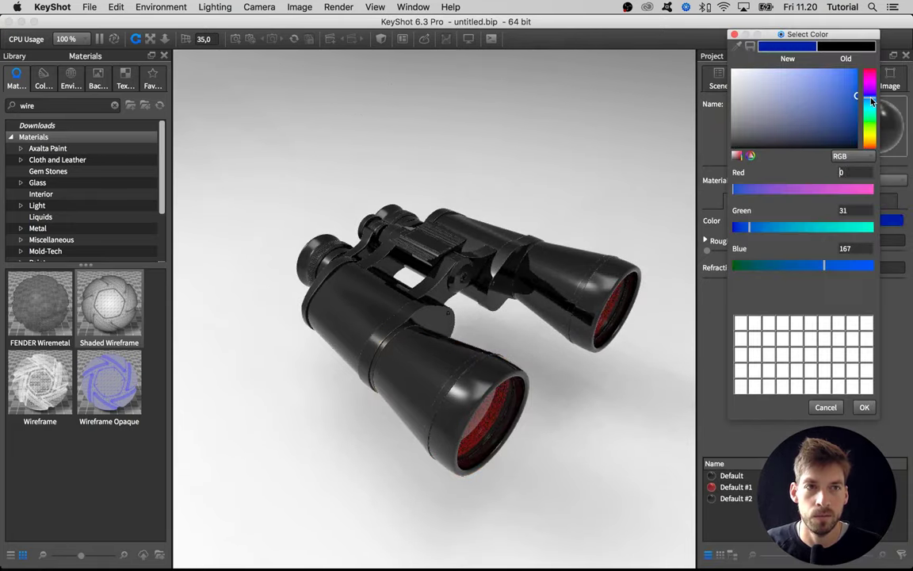
left_click(863, 406)
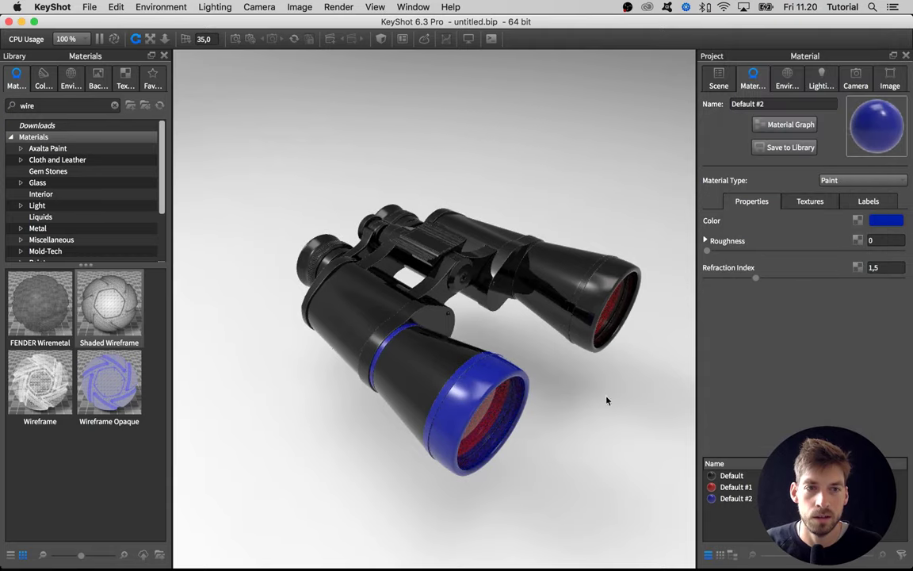
right_click(586, 309, "shift")
Unlink the near front barrel's material from the shared Default material and set its paint color to green.
left_click_drag(511, 315, 495, 360)
right_click(441, 377)
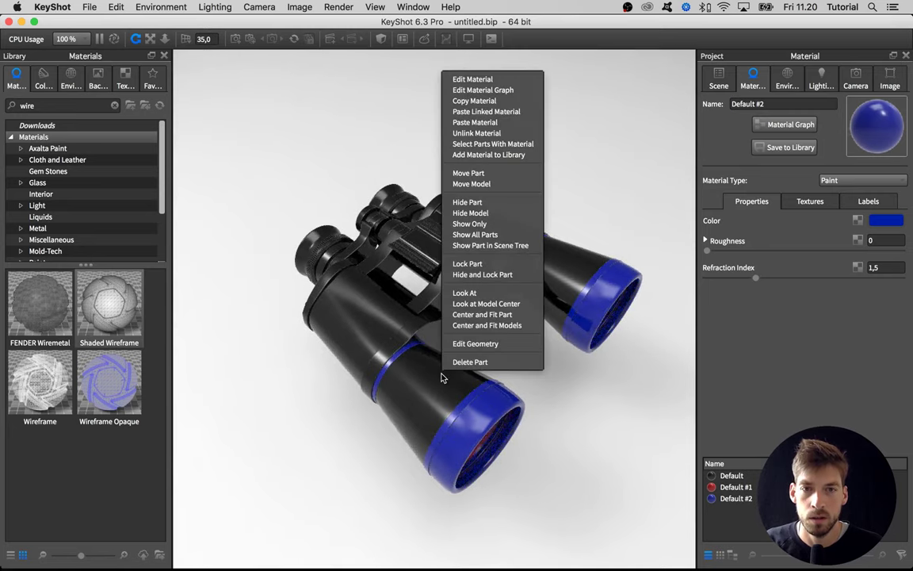
left_click(480, 133)
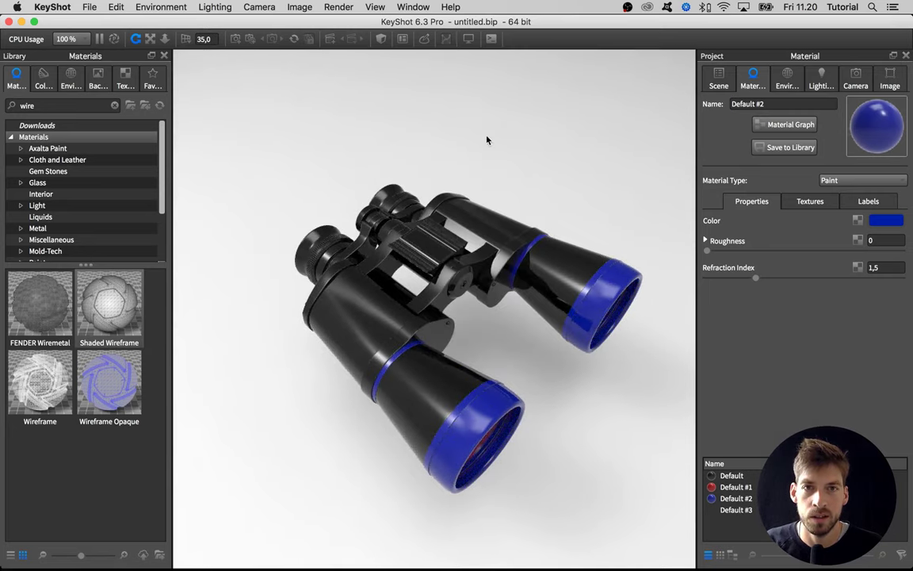
left_click(886, 221)
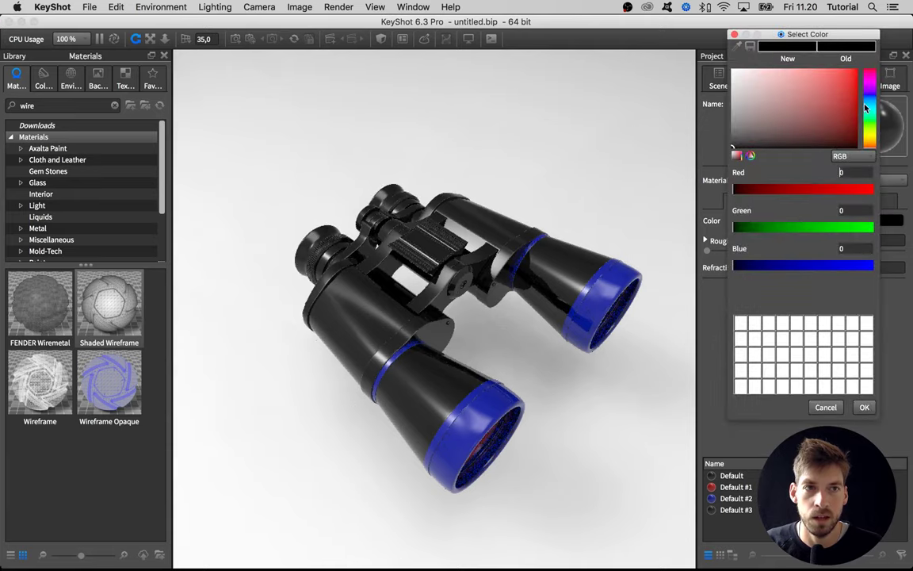
left_click(856, 94)
left_click(864, 406)
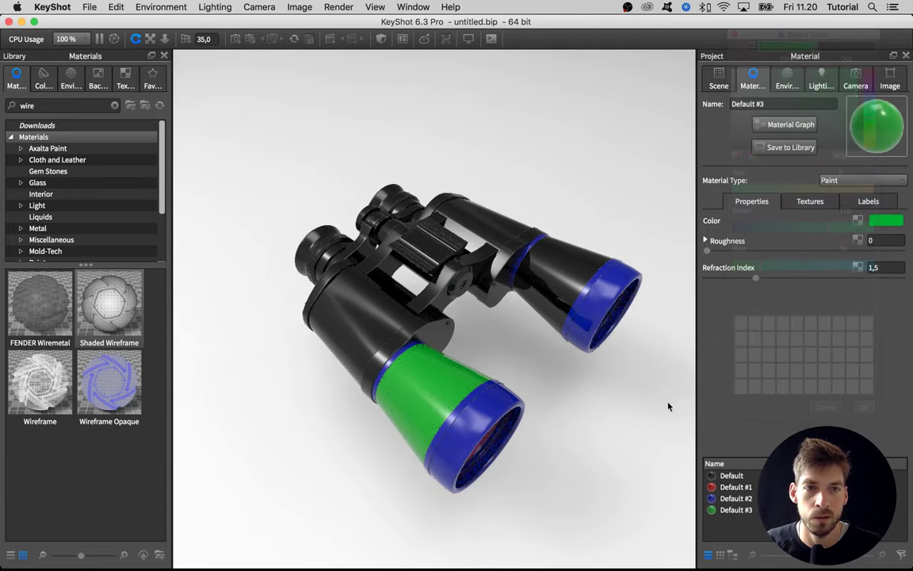
Copy the green barrel material onto the opposite front barrel and both rear body sections.
left_click(549, 299, "shift")
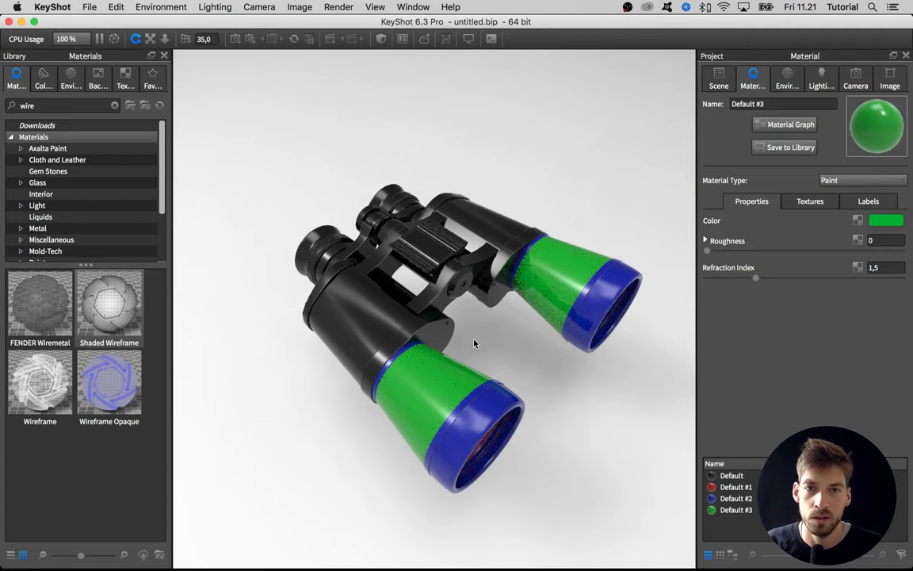
left_click_drag(507, 342, 342, 342)
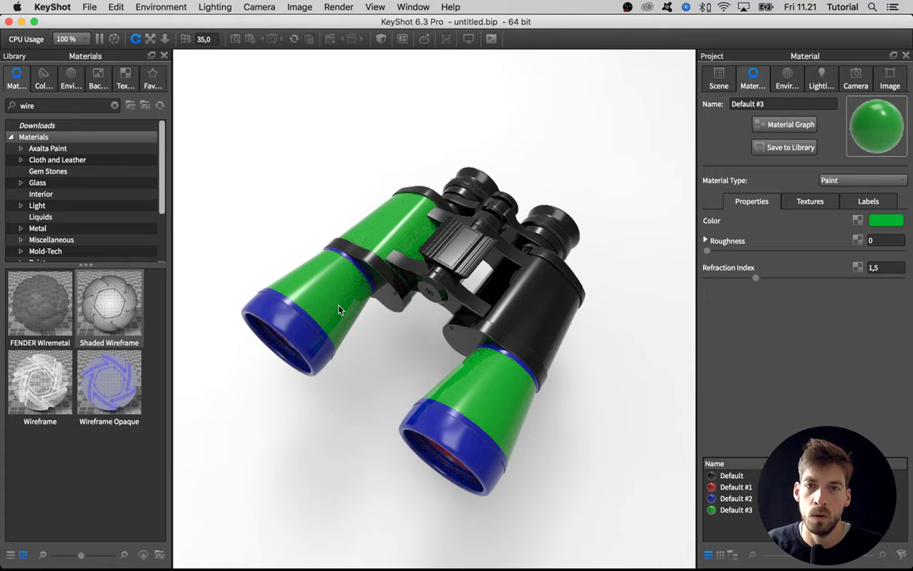
left_click_drag(376, 256, 434, 377)
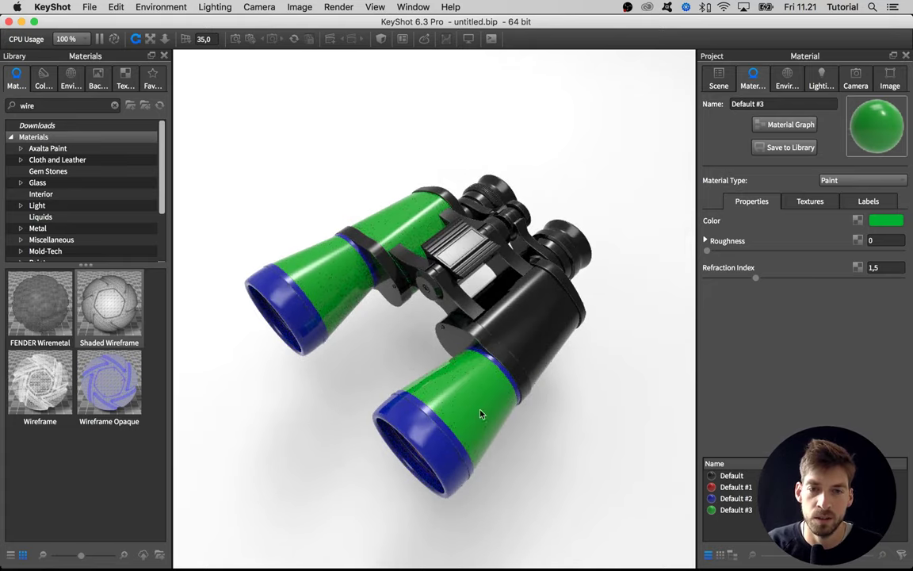
left_click_drag(540, 335, 451, 428)
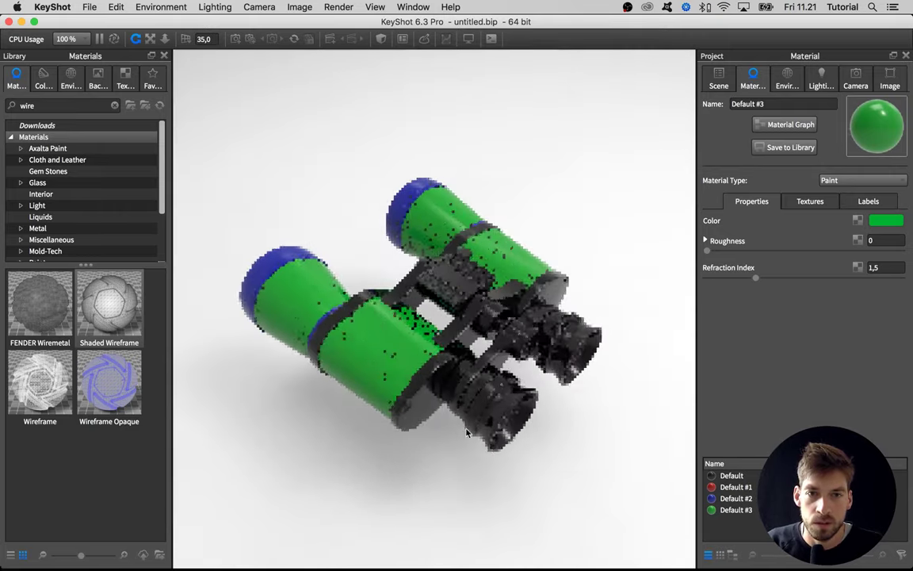
Unlink the material of the black cap and rim part enclosing the near rear body section.
scroll(369, 275, "up", 5)
left_click_drag(369, 275, 511, 235)
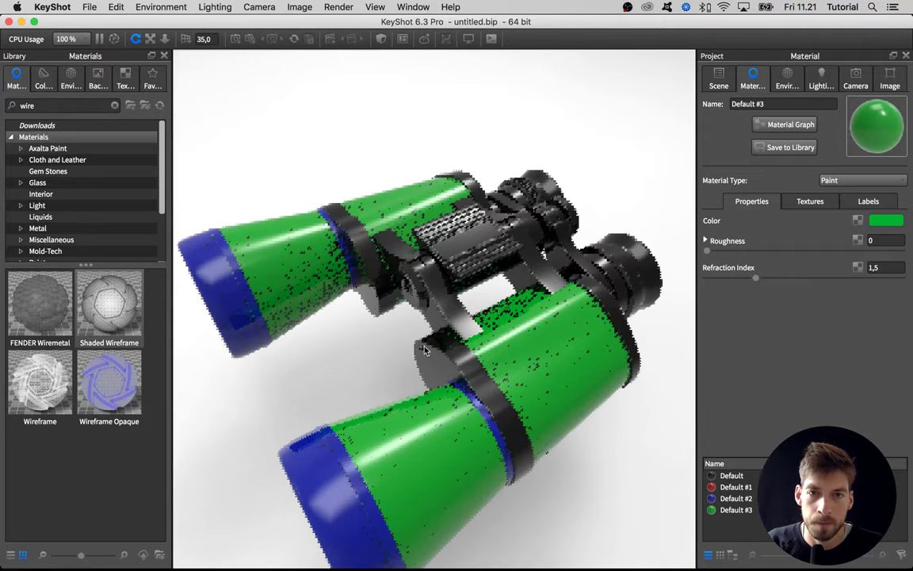
right_click(452, 351)
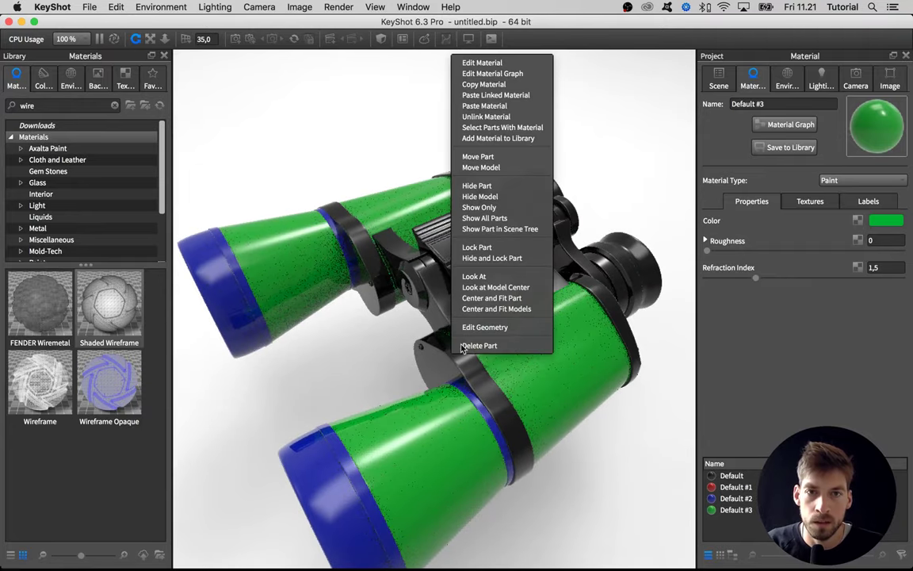
left_click(479, 116)
Set the unlinked body cap's paint color to yellow, RGB 184, 165, 0, and copy that material onto the opposite body cap parts.
left_click(879, 220)
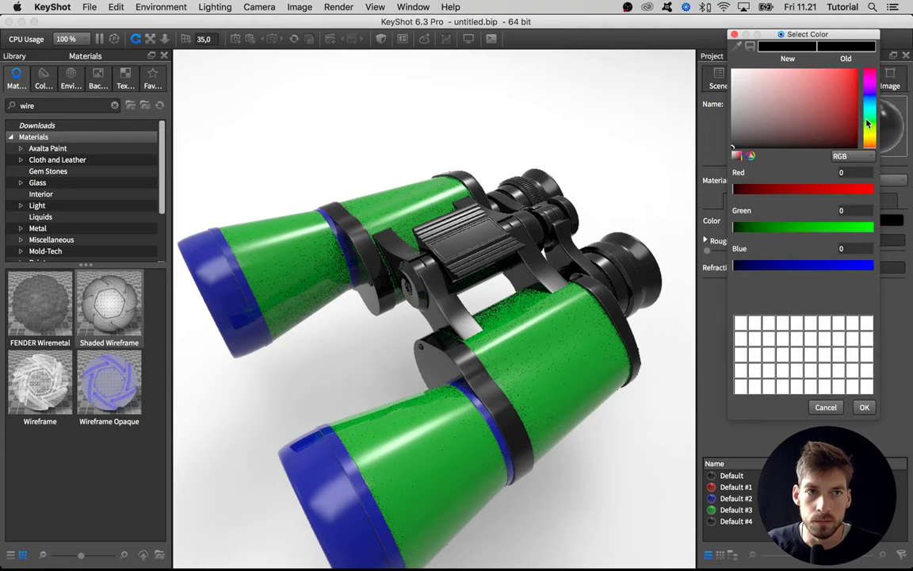
left_click(869, 127)
left_click_drag(856, 134, 858, 90)
left_click(872, 137)
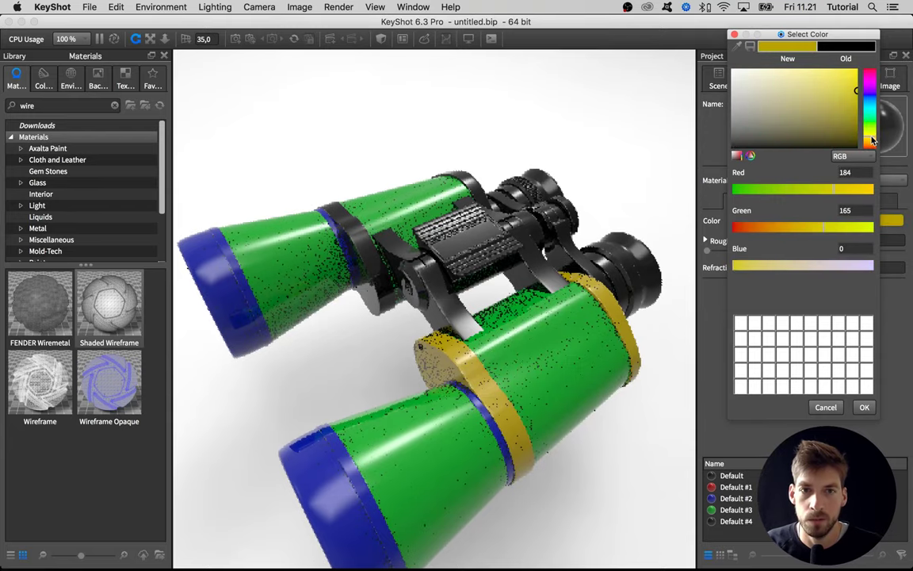
left_click(864, 407)
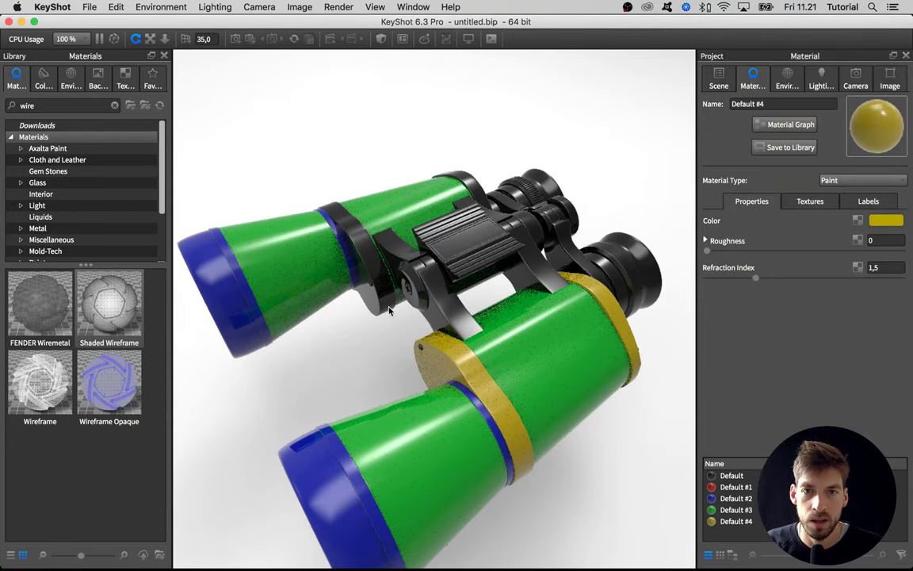
left_click_drag(386, 319, 367, 358)
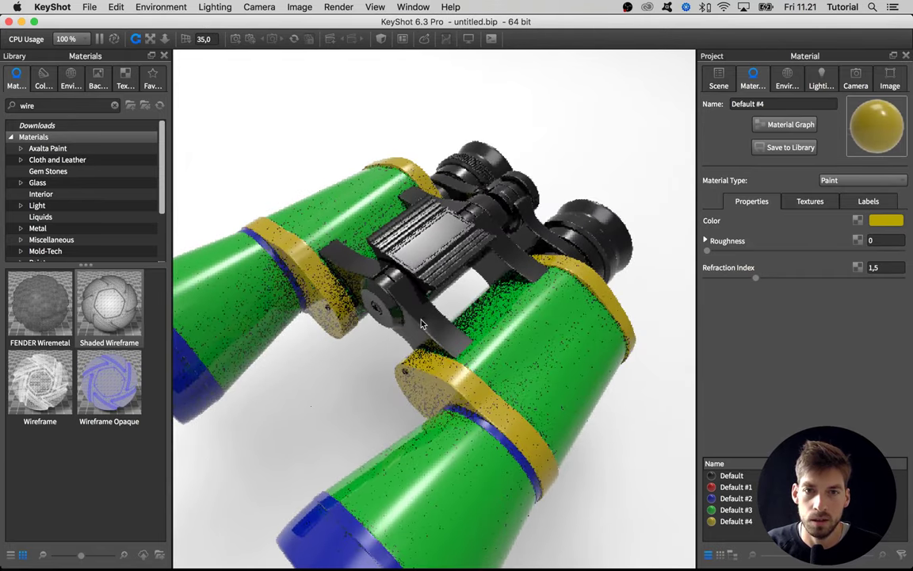
Unlink the central hinge bracket's material and set its paint color to magenta, RGB 147, 0, 113.
right_click(372, 316)
left_click(476, 81)
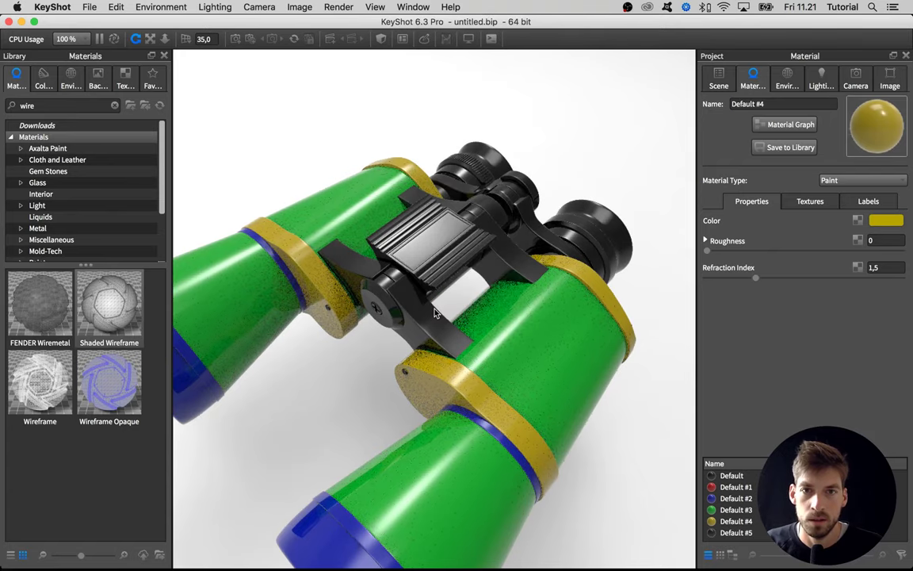
left_click(891, 221)
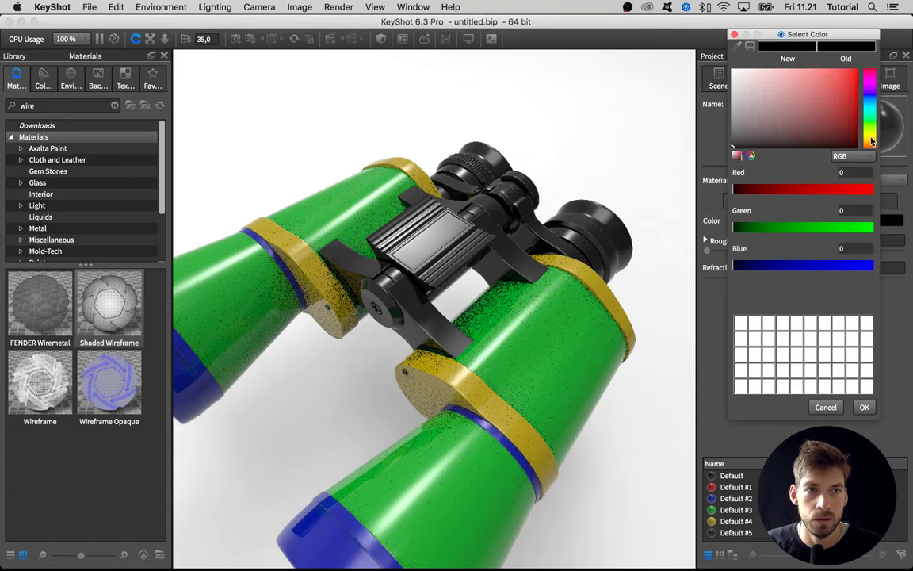
left_click(872, 137)
left_click_drag(841, 126, 857, 102)
left_click(872, 79)
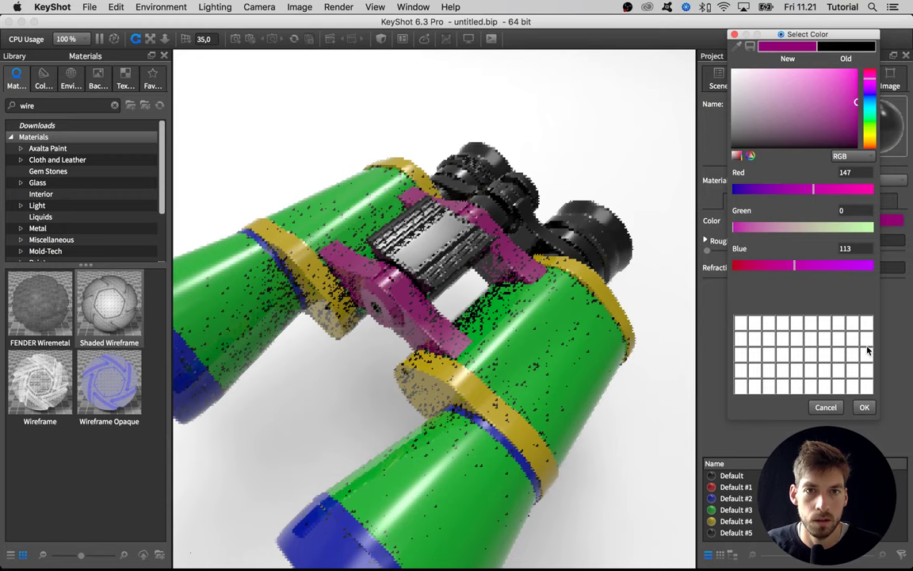
left_click(864, 406)
Copy the magenta hinge material onto the focus wheel parts and the arms holding both eyepieces.
left_click_drag(479, 350, 394, 342)
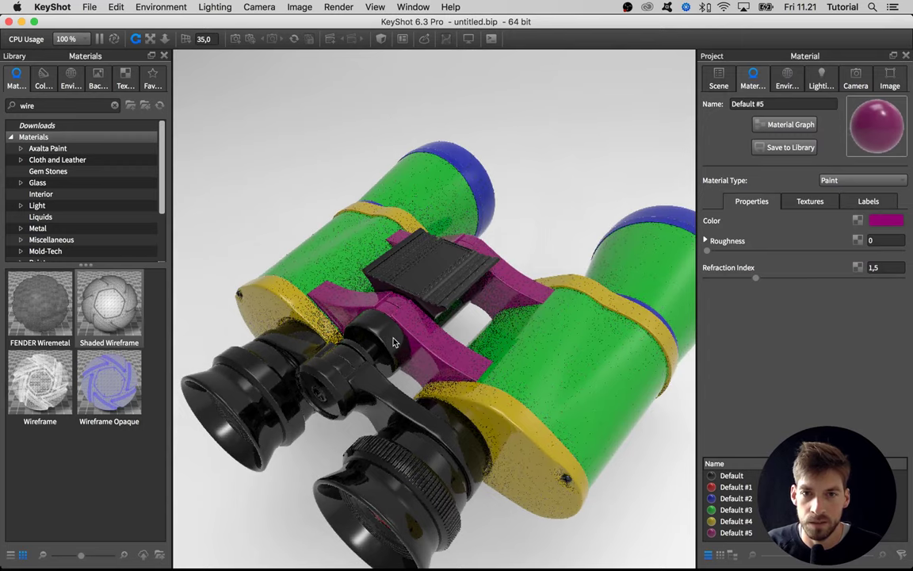
right_click(394, 343, "shift")
scroll(385, 342, "up", 4)
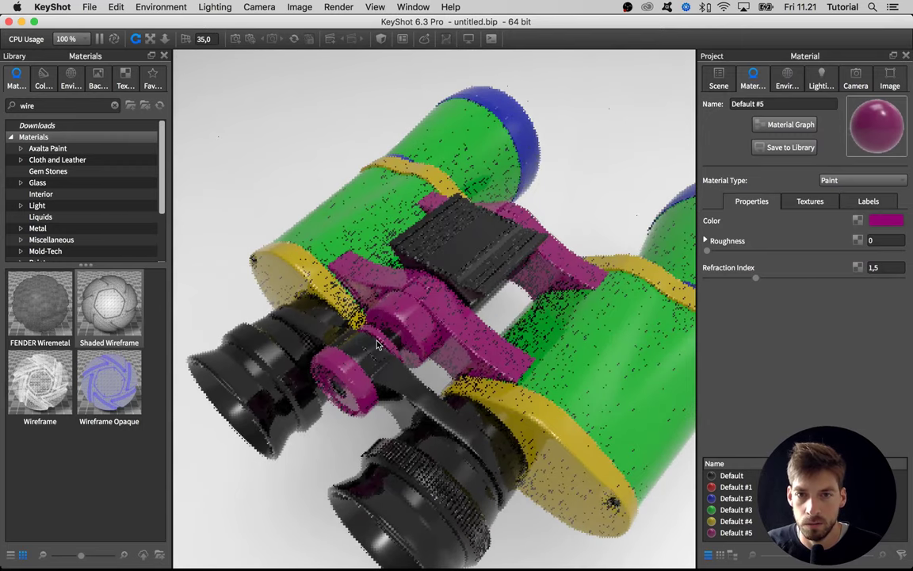
left_click(386, 385, "shift")
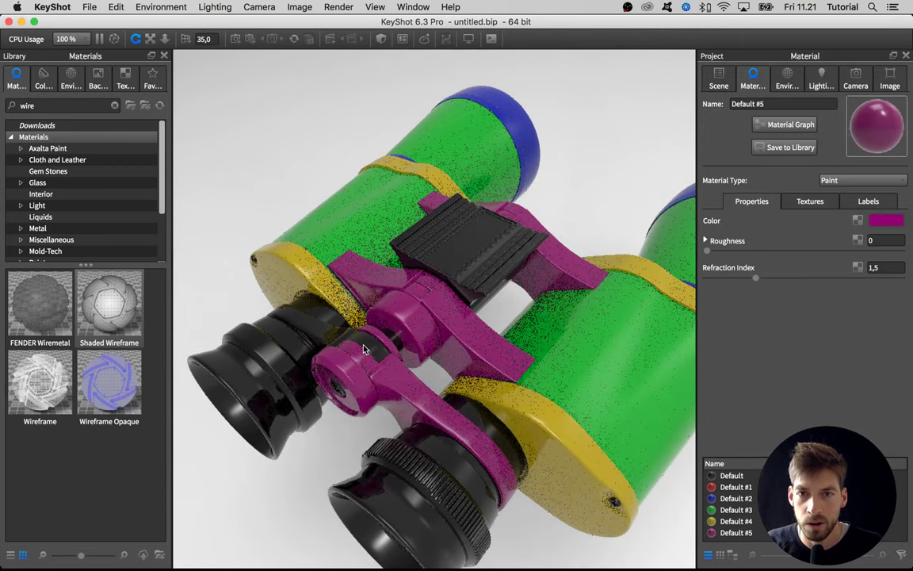
left_click_drag(444, 349, 370, 309)
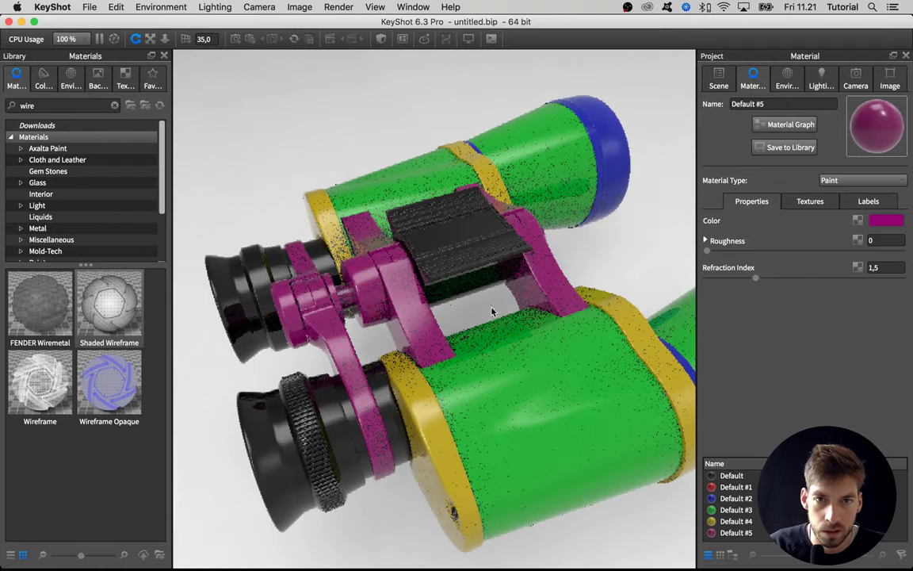
Unlink the near eyecup's material from the shared Default material.
left_click_drag(317, 269, 432, 384)
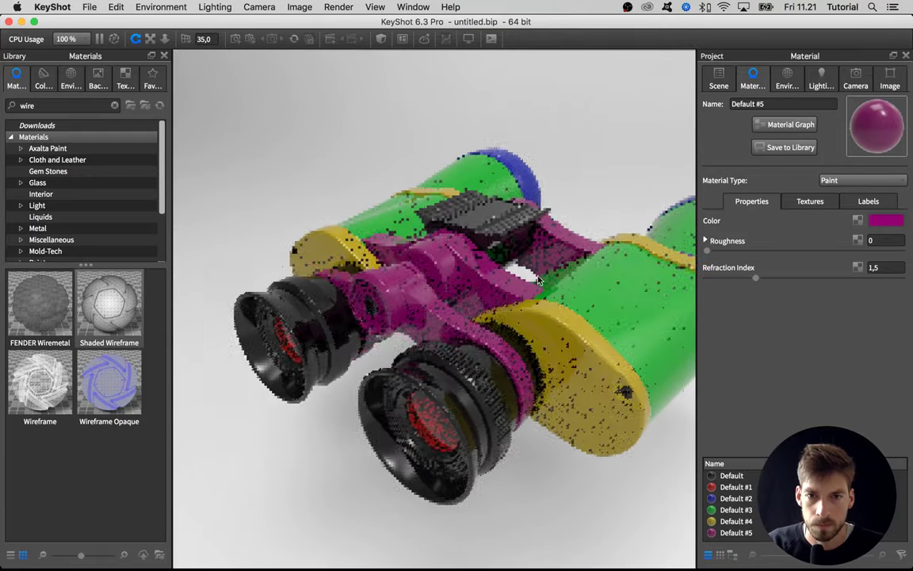
right_click(428, 390)
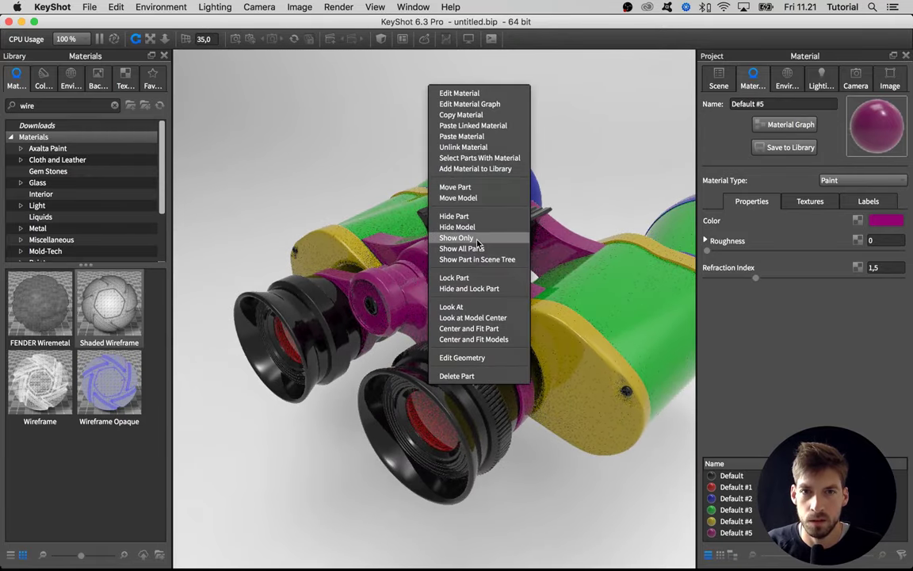
left_click(468, 147)
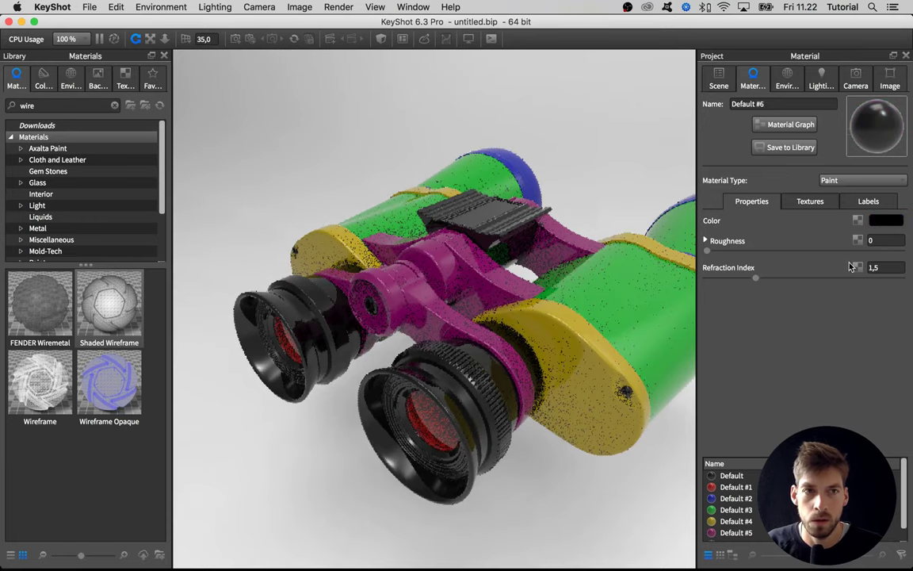
Set the eyecup's paint color to blue, RGB 0, 126, 190, and copy that material onto the other eyecup.
left_click(879, 222)
left_click(855, 93)
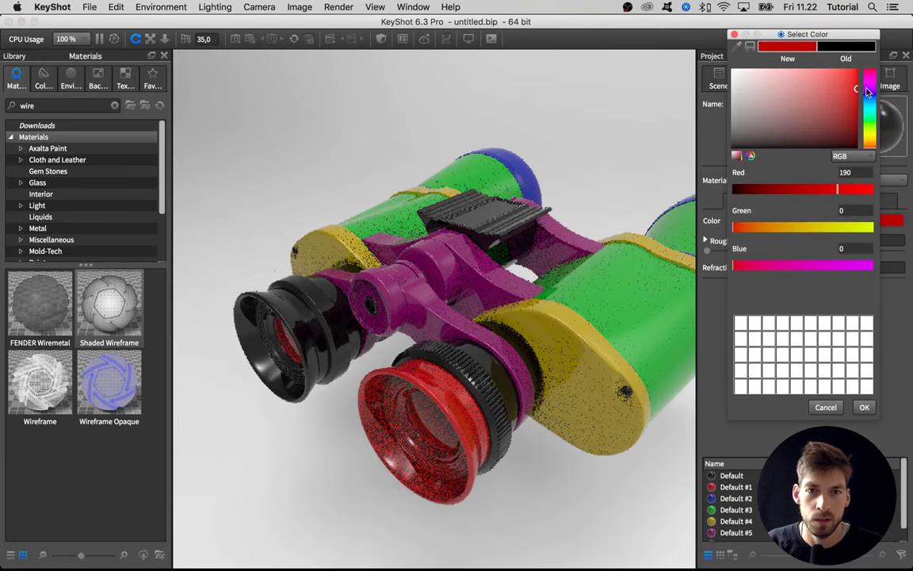
left_click(867, 105)
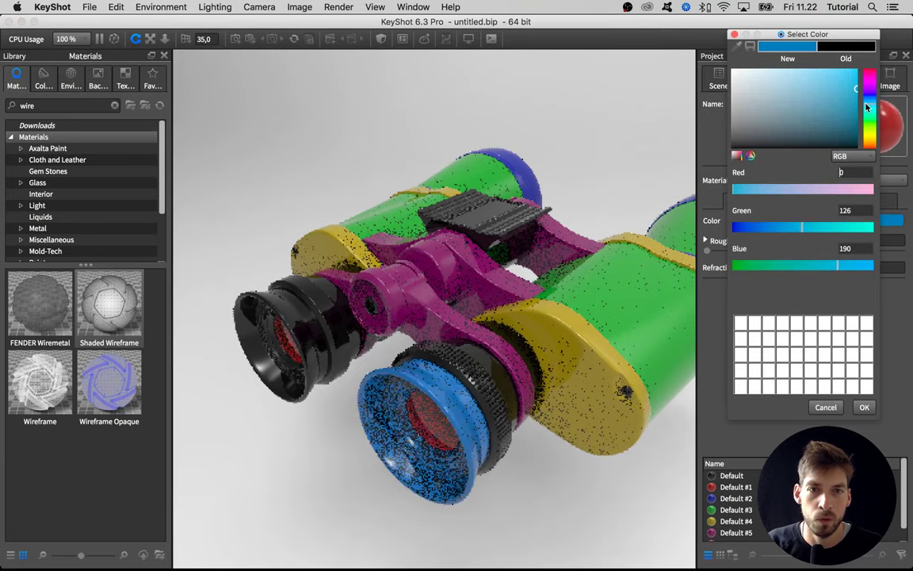
left_click(864, 408)
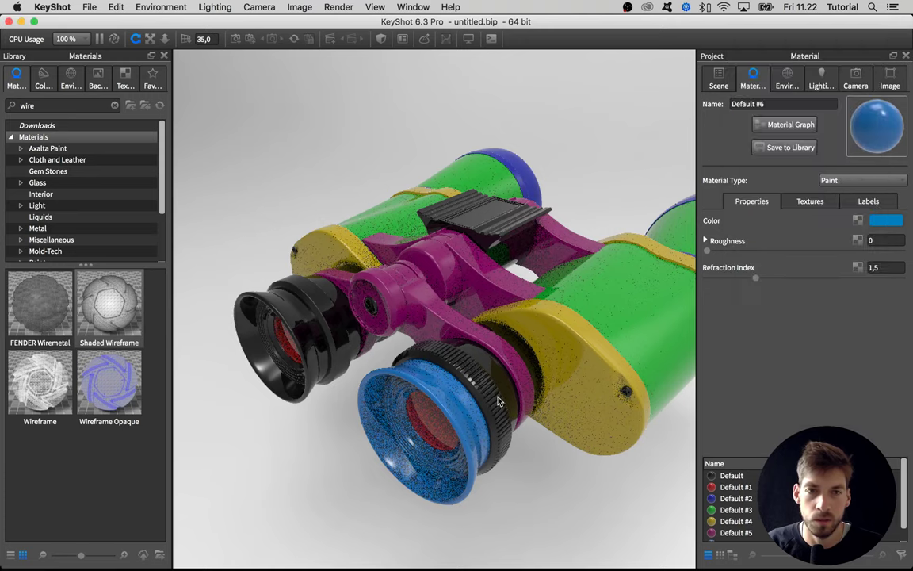
right_click(313, 339, "shift")
Unlink the material of the ribbed plate between the hinge arms from the shared Default material.
left_click_drag(319, 341, 220, 424)
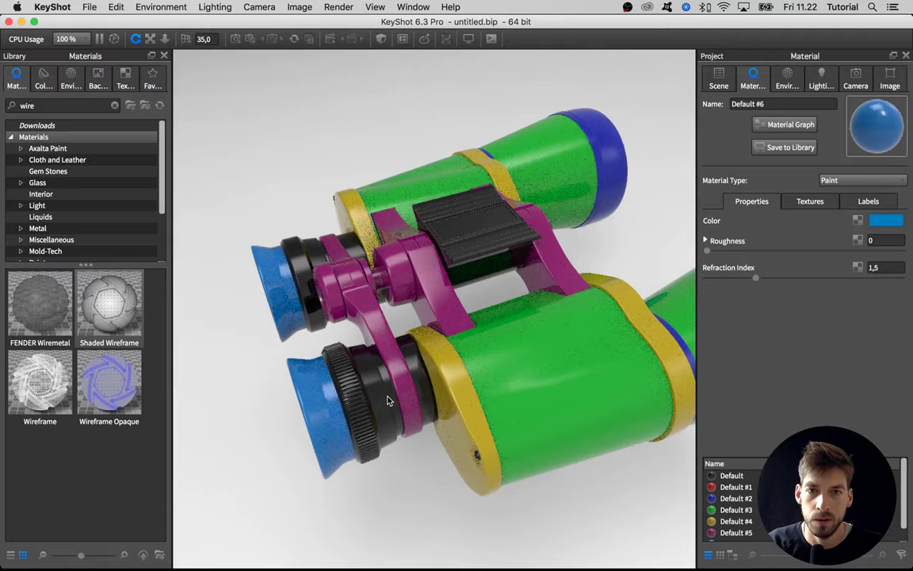
left_click_drag(388, 401, 385, 362)
left_click_drag(388, 285, 494, 225)
right_click(493, 225)
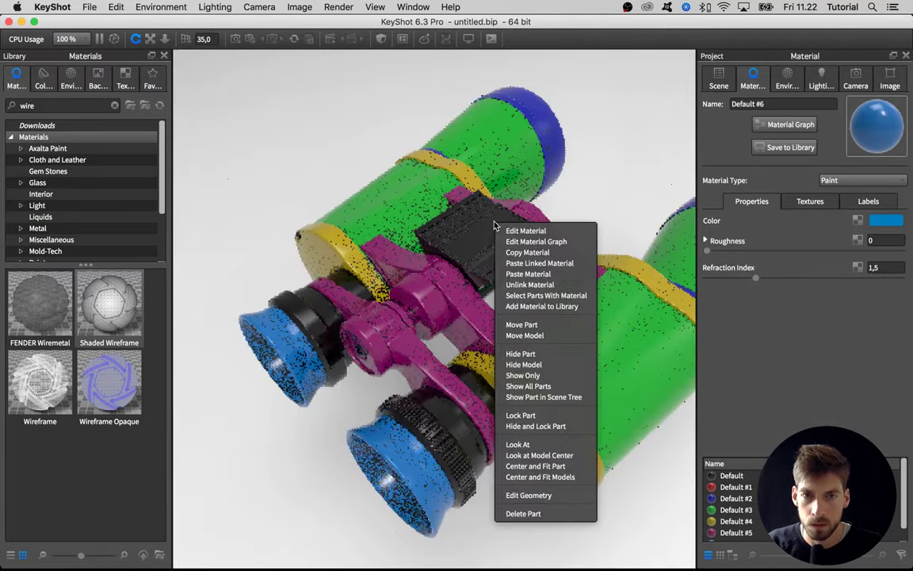
left_click(529, 285)
Set the ribbed center plate's paint color to bright light blue, RGB 0, 170, 255.
left_click(886, 220)
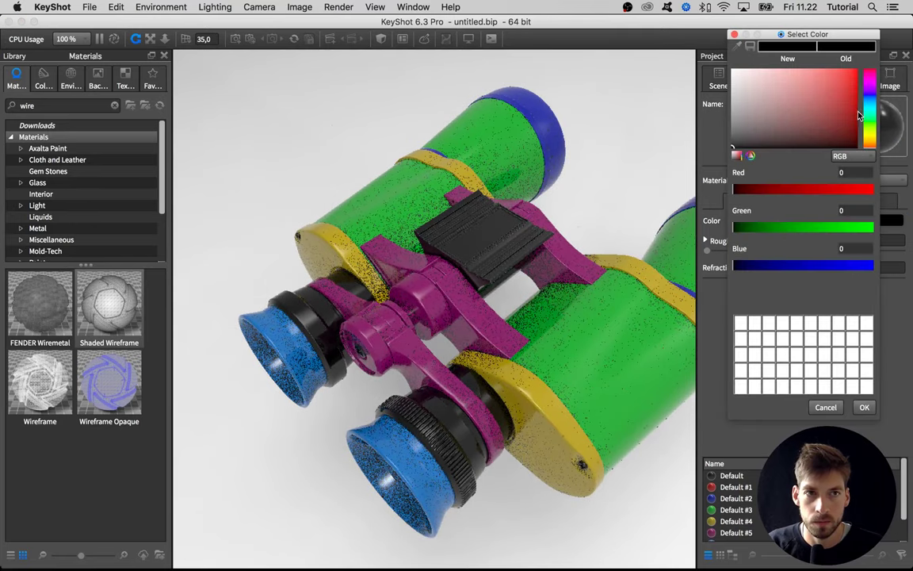
left_click(855, 117)
left_click(870, 125)
left_click_drag(870, 124, 871, 79)
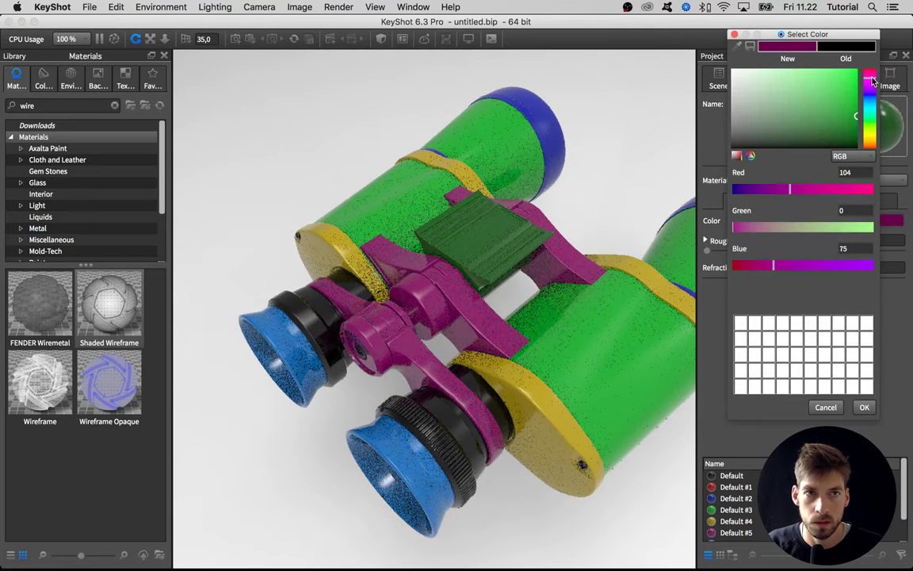
left_click(872, 104)
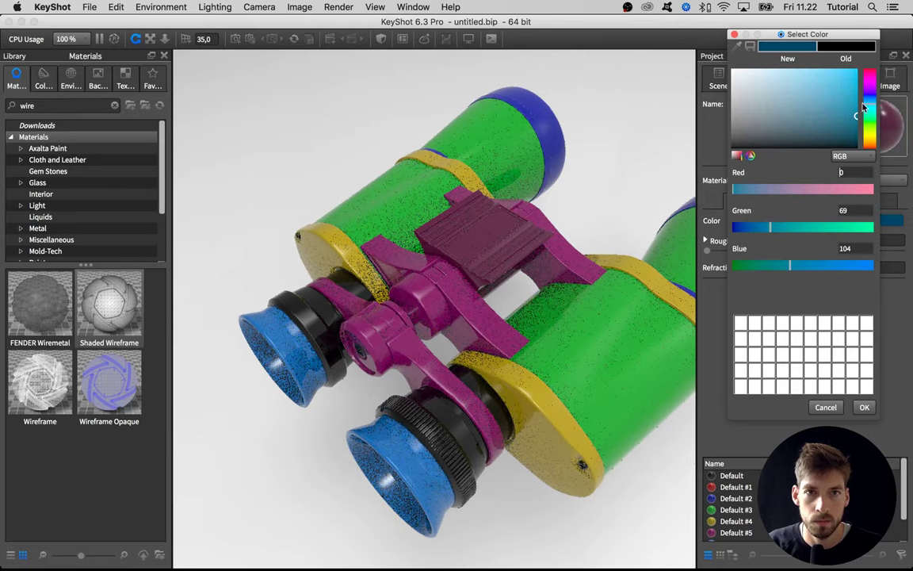
left_click_drag(857, 114, 859, 68)
left_click(864, 406)
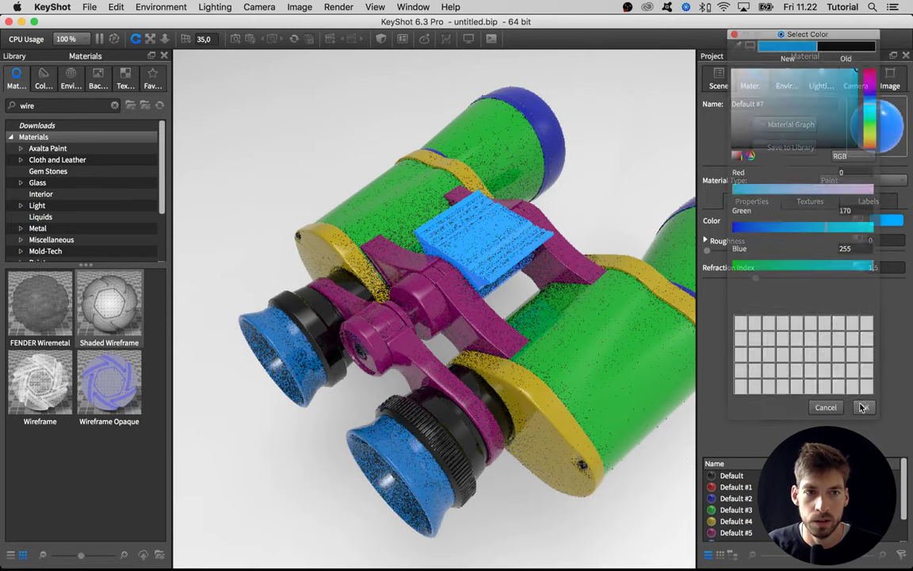
Set the paint color of the shared Default material used by the hinge screws to cream, RGB 255, 249, 222.
left_click_drag(476, 238, 487, 321)
scroll(526, 242, "down", 3)
scroll(462, 330, "up", 3)
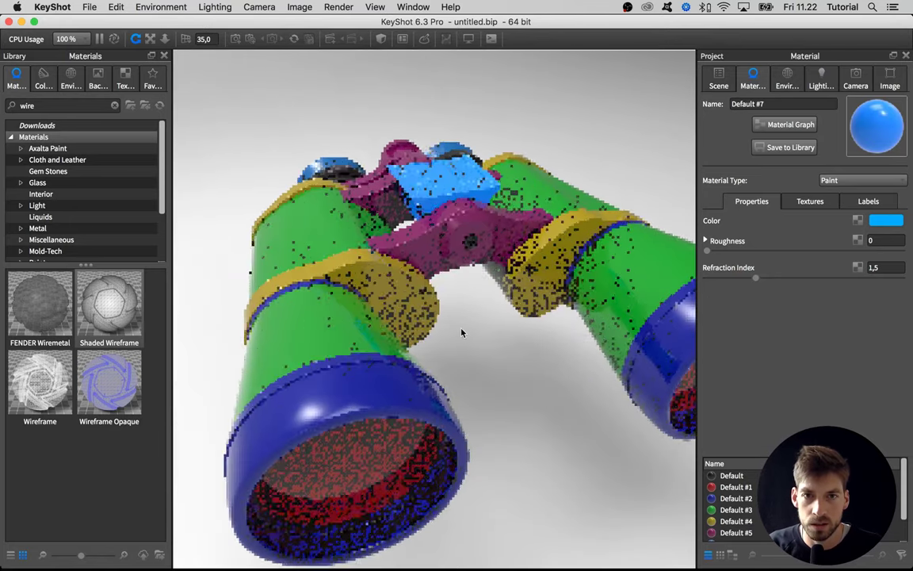
scroll(462, 332, "up", 5)
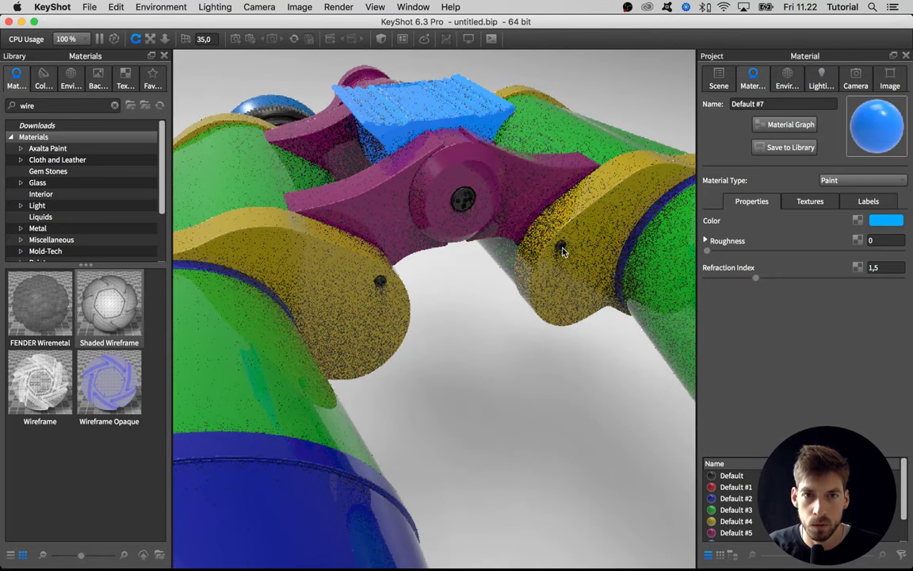
double_click(562, 252)
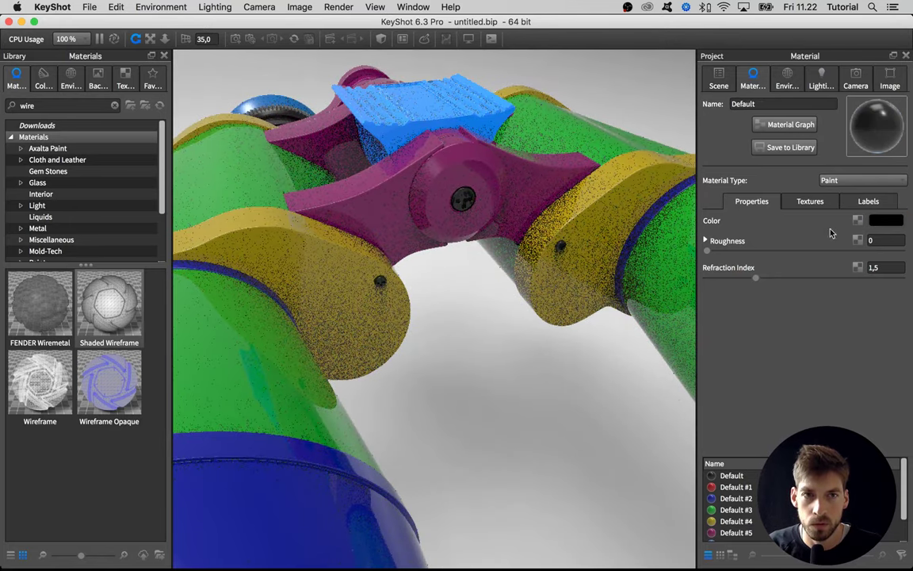
left_click(880, 221)
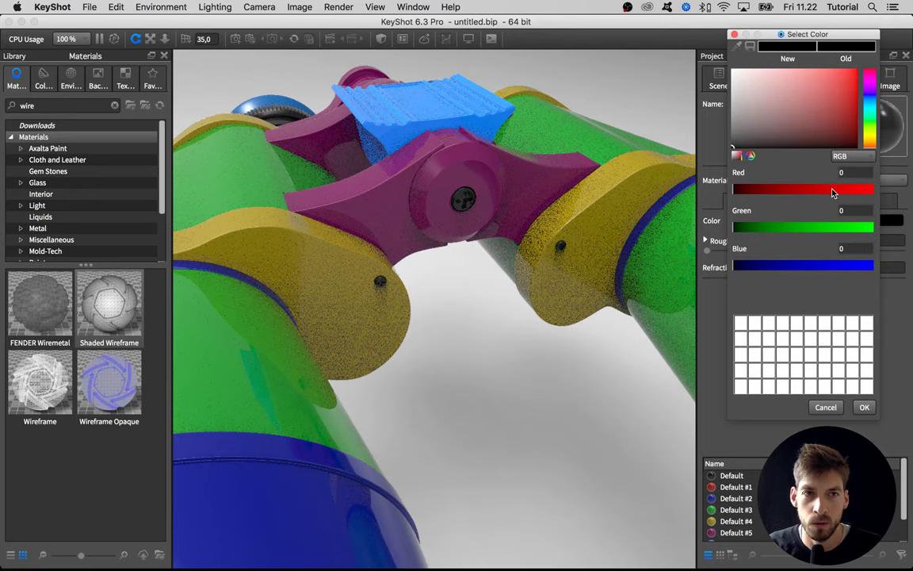
left_click(819, 231)
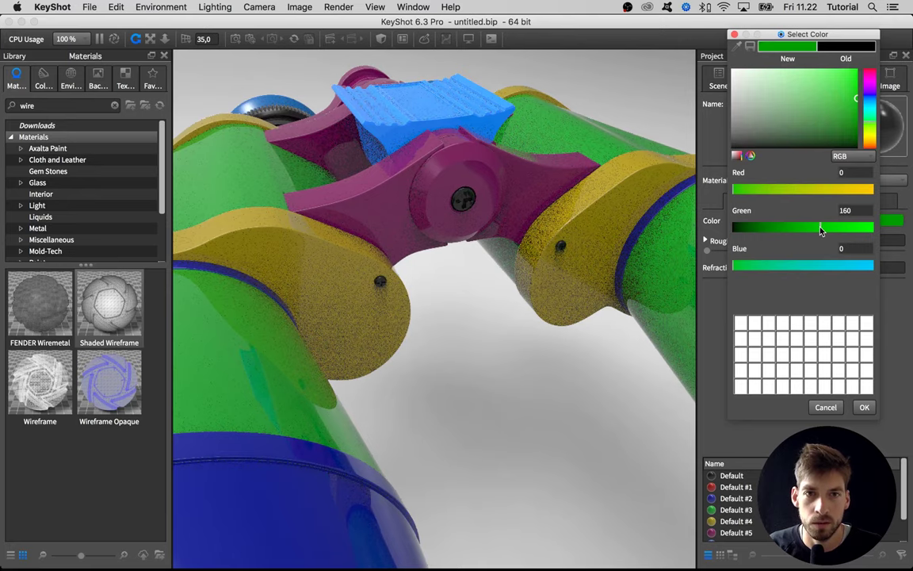
left_click(872, 140)
mouse_move(850, 123)
left_mouse_down()
mouse_move(875, 72)
mouse_move(629, 39)
mouse_move(750, 43)
left_mouse_up()
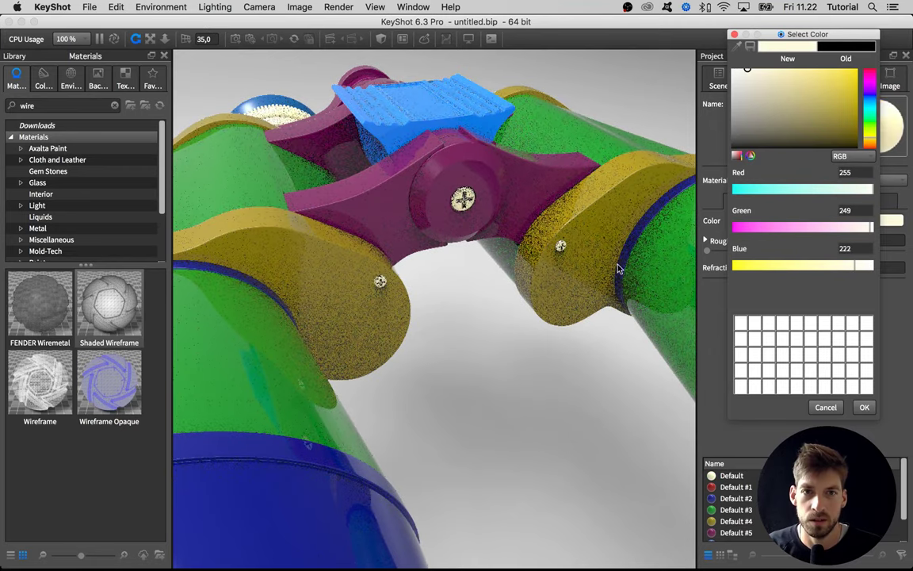
left_click(861, 409)
Unlink the material of the ring next to the near eyecup from the shared Default material.
scroll(568, 423, "down", 10)
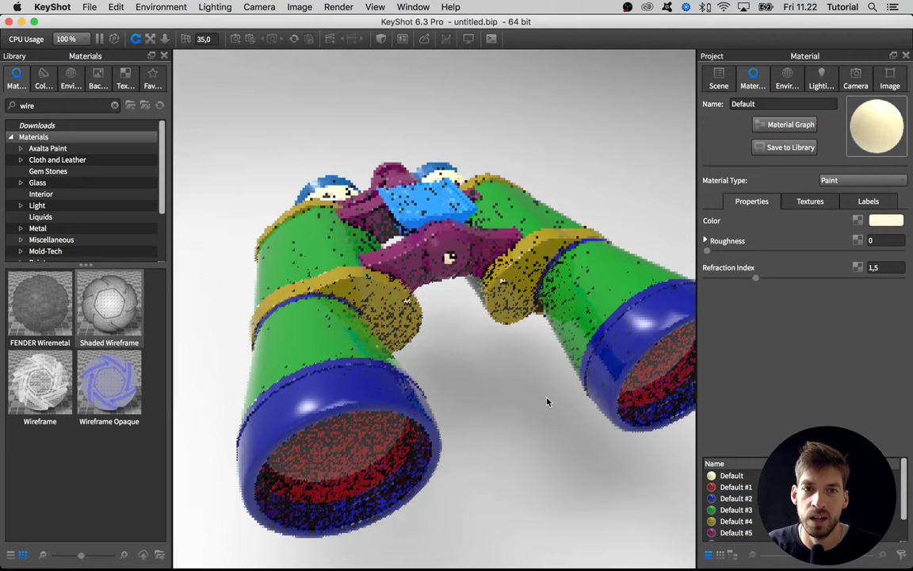
left_click_drag(547, 400, 443, 453)
scroll(442, 452, "up", 5)
left_click_drag(558, 428, 534, 423)
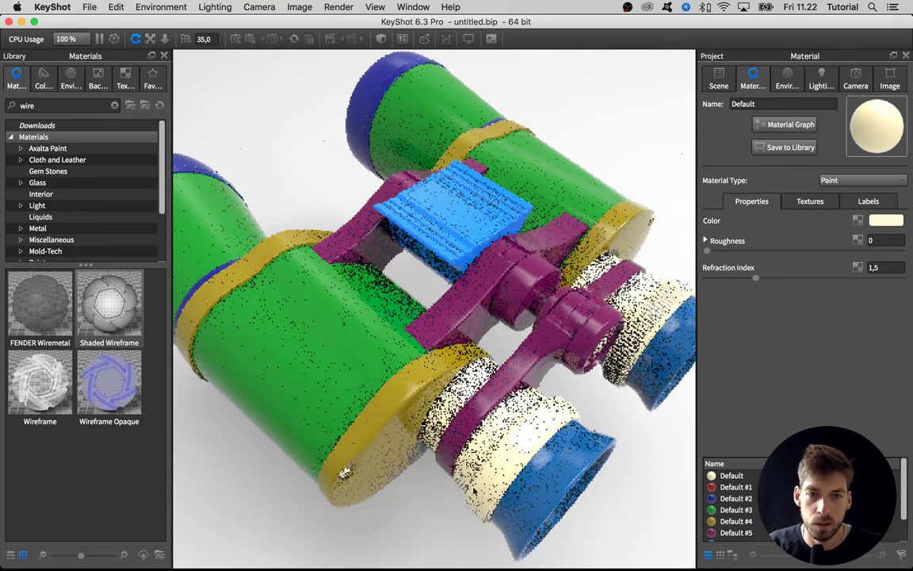
right_click(519, 421)
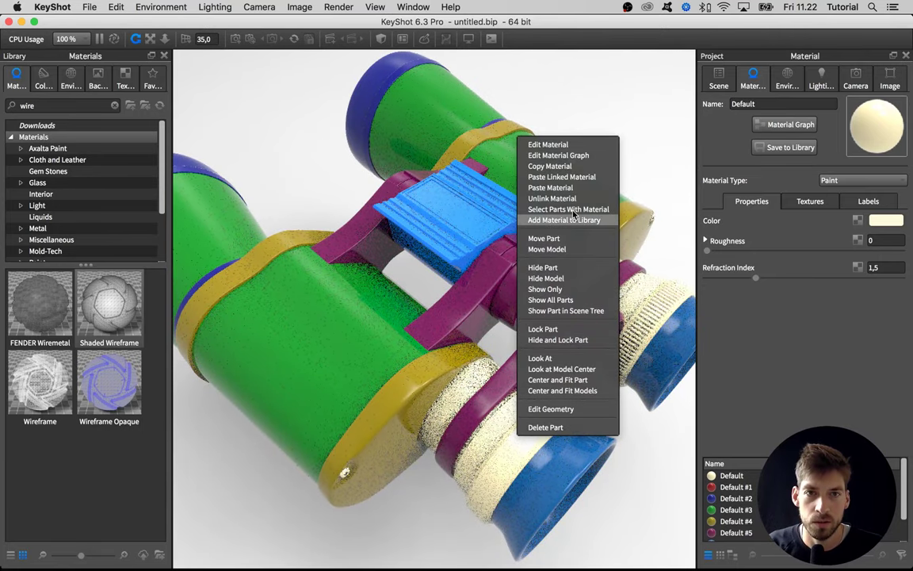
left_click(552, 198)
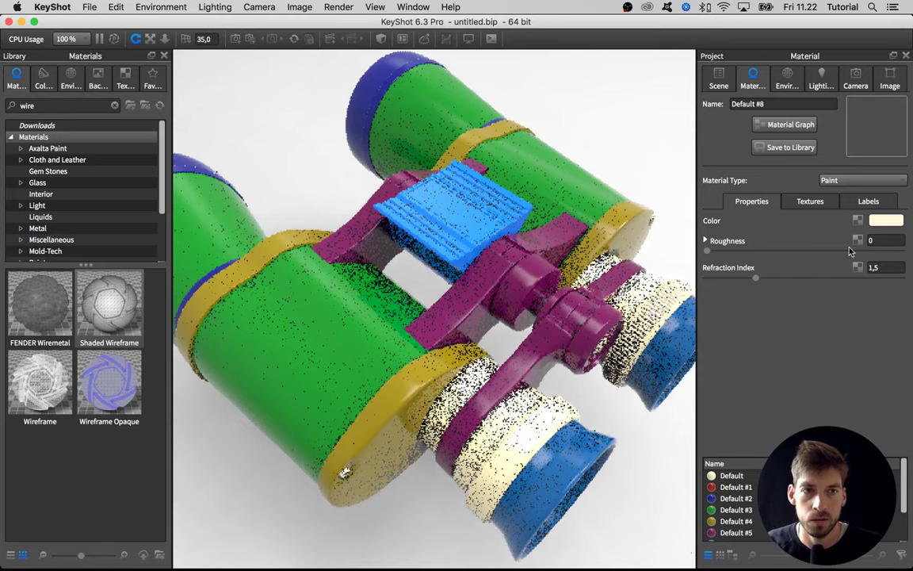
Set the near eyepiece ring's paint color to teal, RGB 0, 171, 190.
left_click(885, 220)
left_click(856, 98)
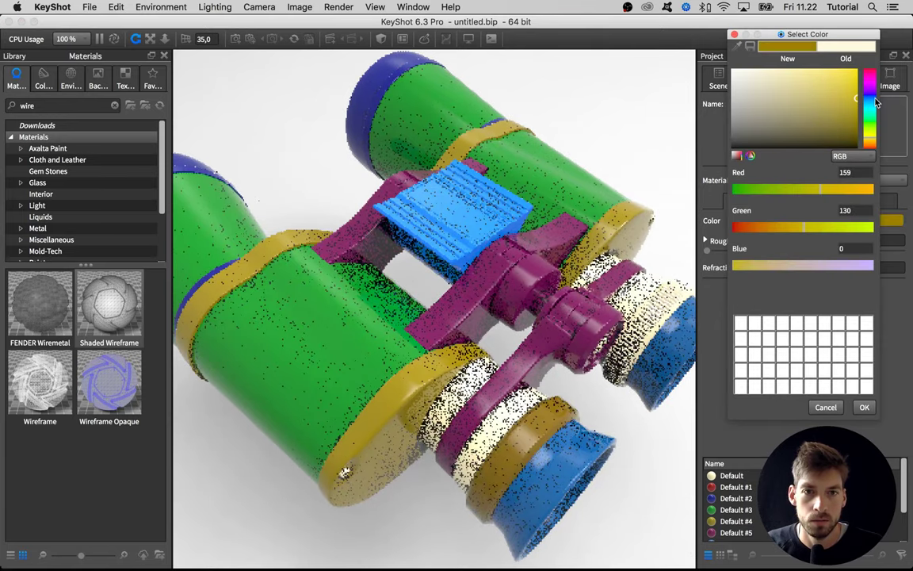
left_click(856, 125)
left_click(870, 114)
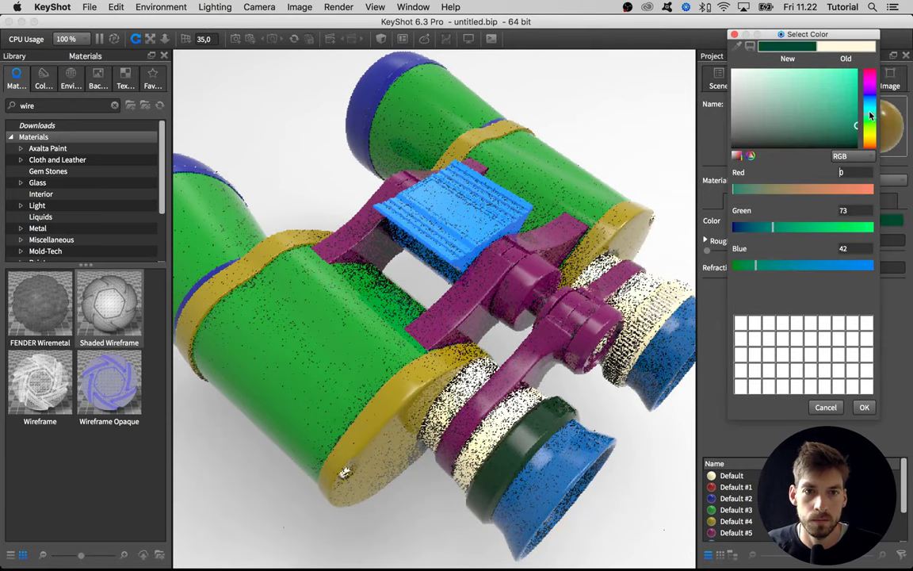
left_click(869, 108)
mouse_move(852, 111)
left_mouse_down()
mouse_move(860, 86)
mouse_move(867, 94)
left_mouse_up()
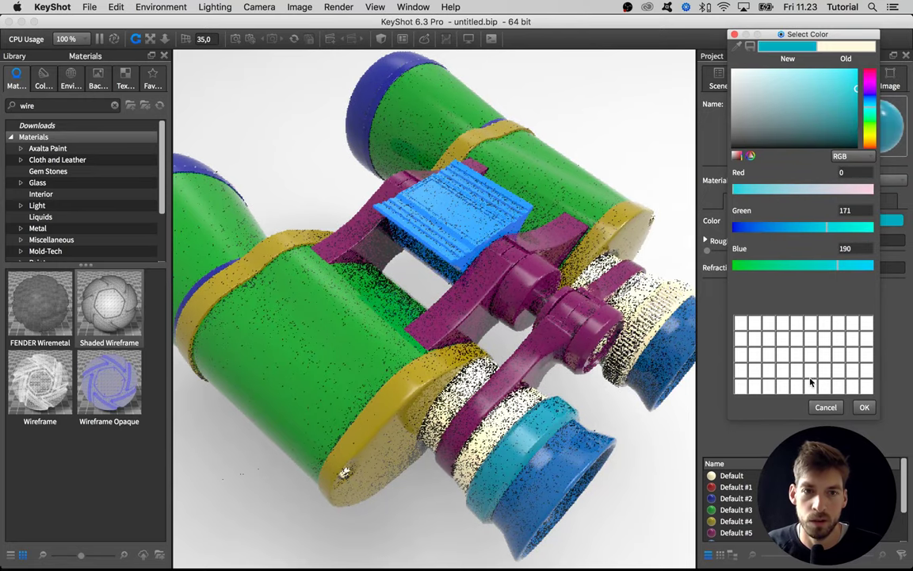
left_click(864, 407)
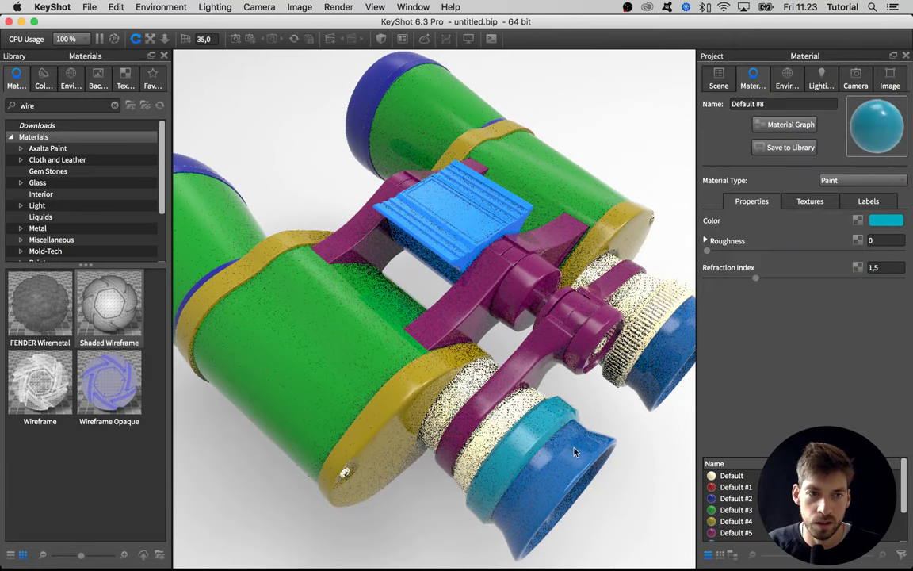
Paste the ring's material onto the rest of the near eyepiece barrel and onto the other eyepiece.
right_click(518, 428, "shift")
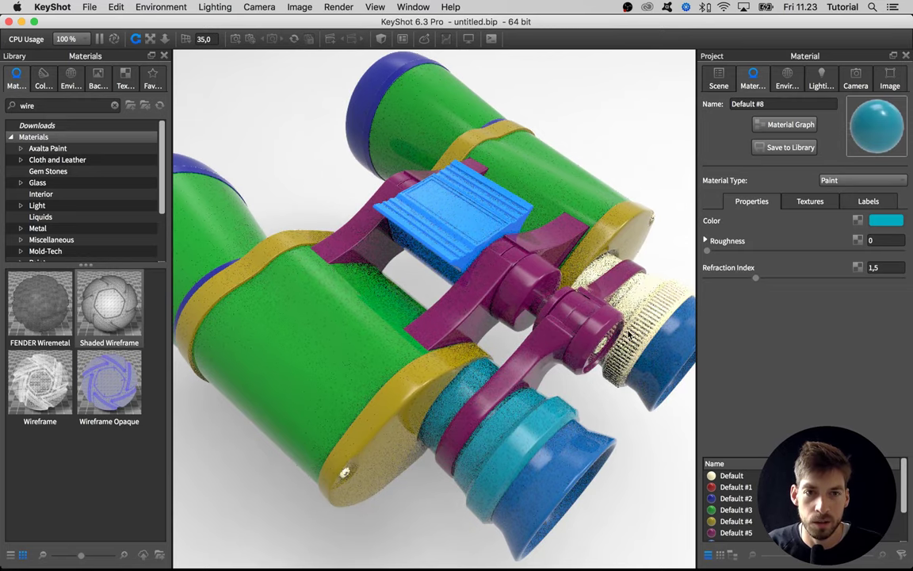
right_click(638, 296, "shift")
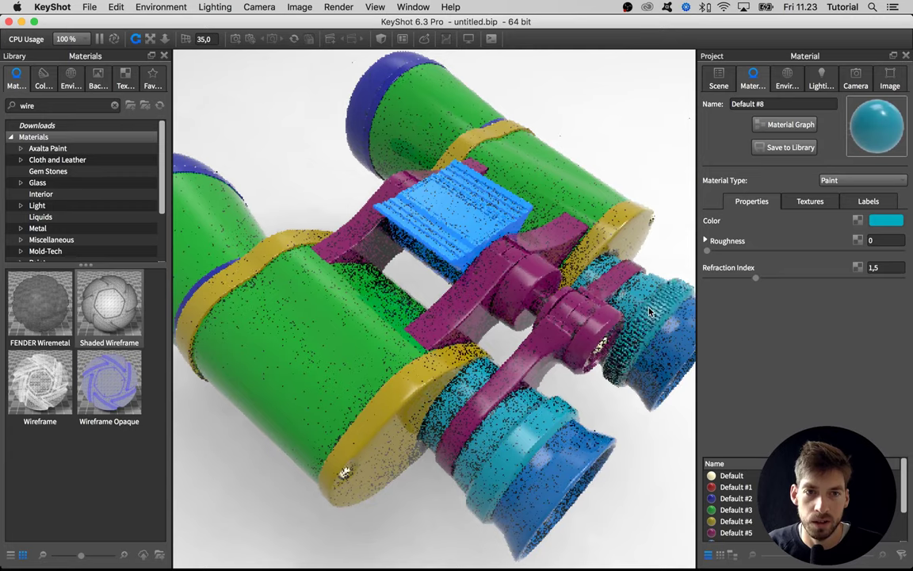
left_click_drag(548, 366, 623, 344)
Change the eyepiece barrels' paint color to hot pink, RGB 255, 0, 183.
left_click(886, 221)
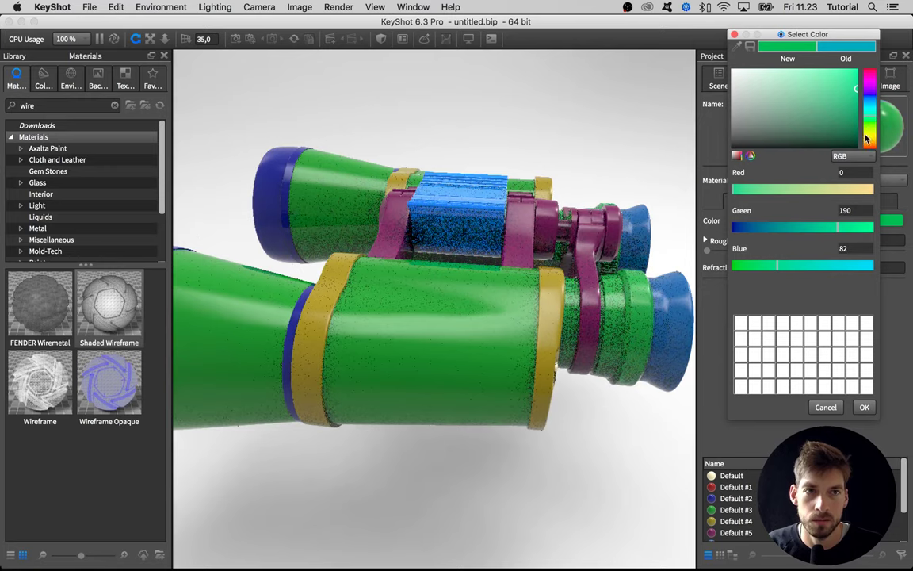
left_click_drag(871, 120, 873, 45)
left_click(864, 407)
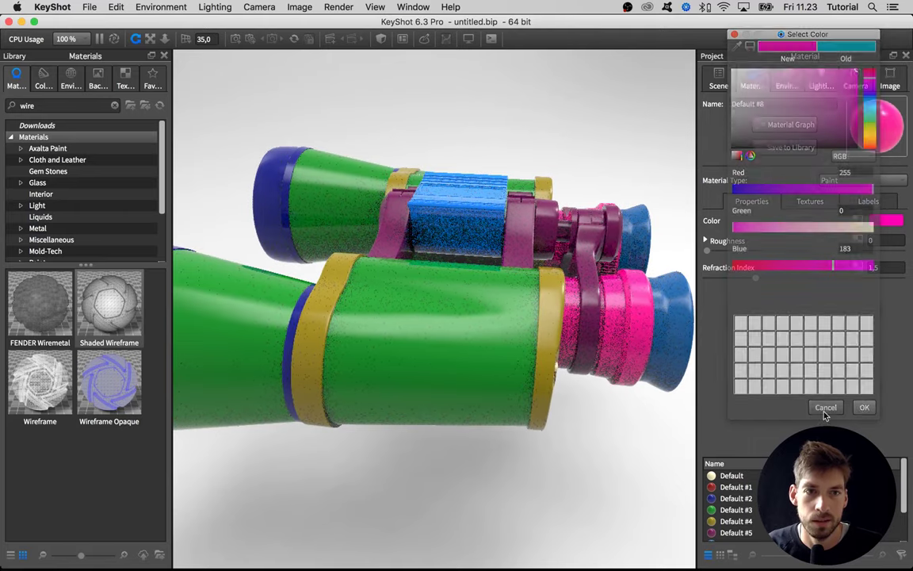
left_click_drag(475, 428, 400, 427)
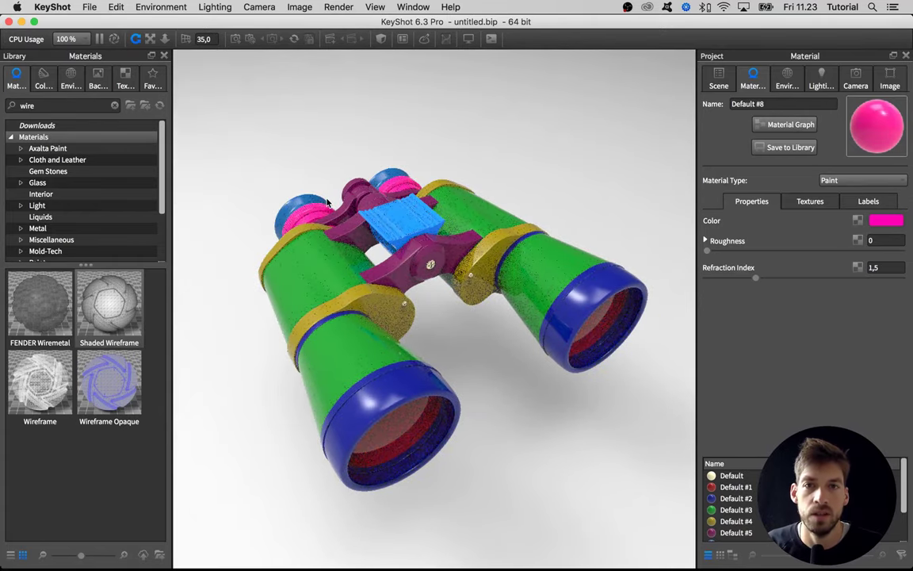
left_click_drag(326, 198, 275, 170)
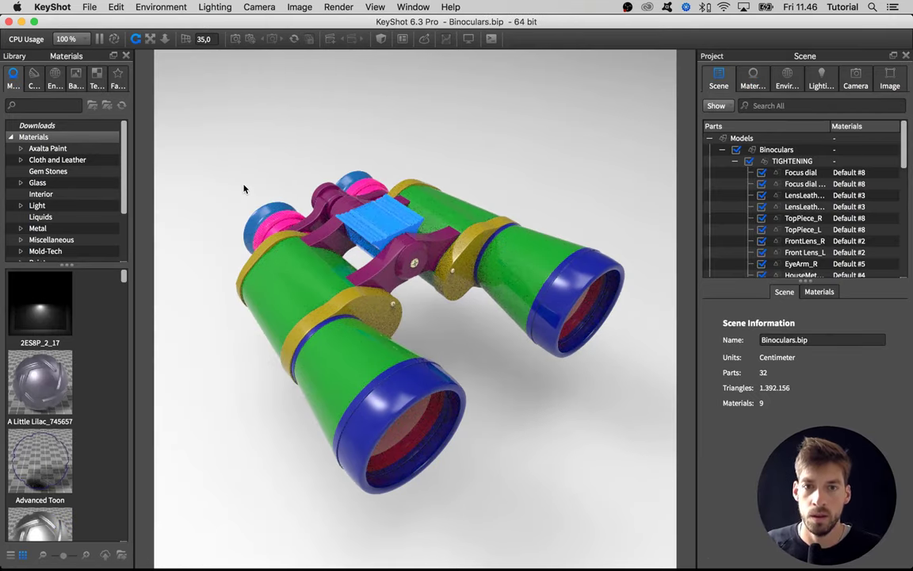
Apply the 2 Panels 2k studio environment to the scene and show the scene's environment settings.
left_click_drag(244, 188, 265, 195)
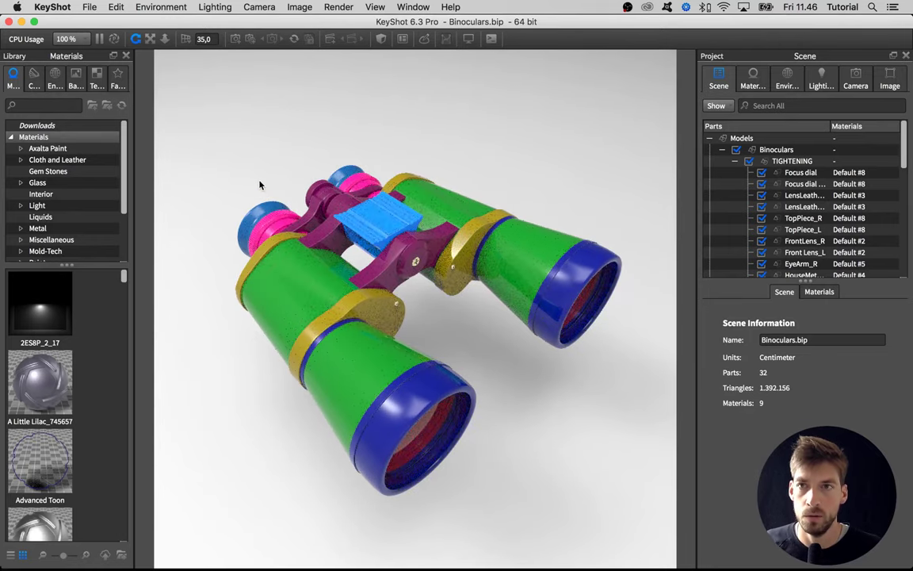
left_click(54, 79)
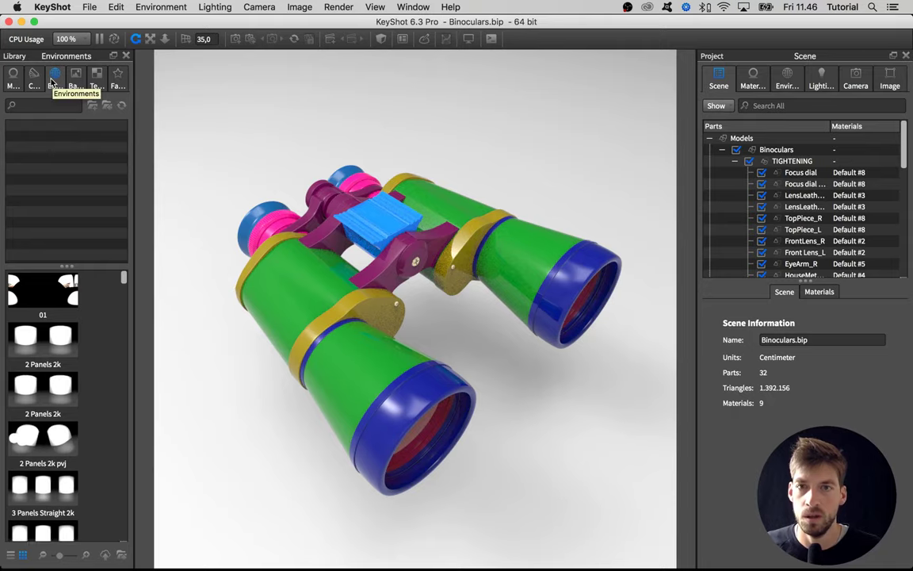
left_click(787, 79)
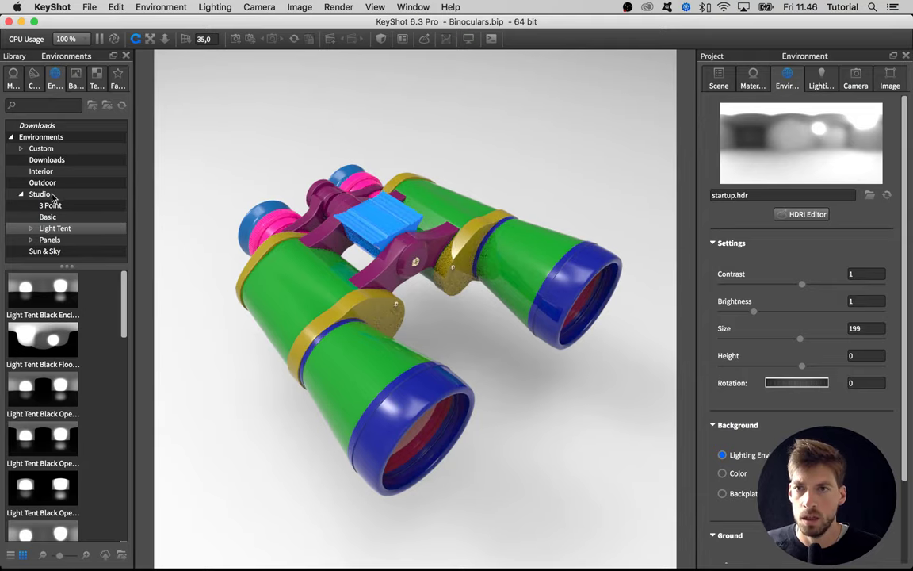
left_click(22, 195)
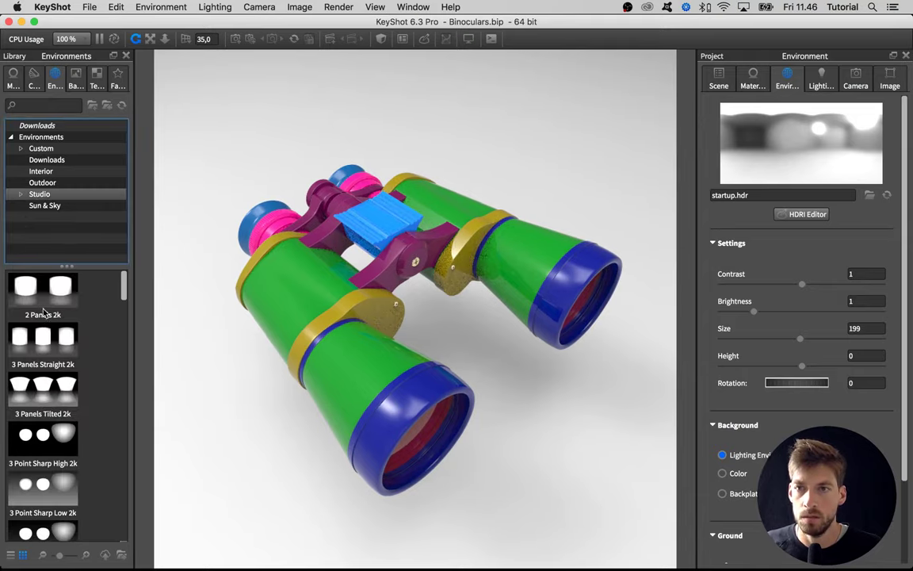
left_click_drag(43, 312, 424, 171)
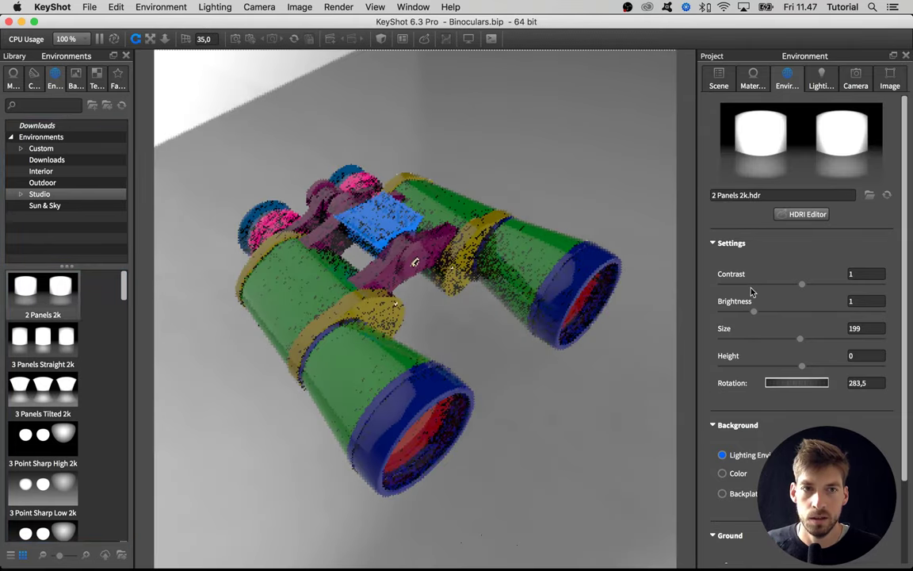
Rotate the lighting environment to 297.25 degrees and raise its brightness to 1.5.
left_click_drag(753, 310, 759, 311)
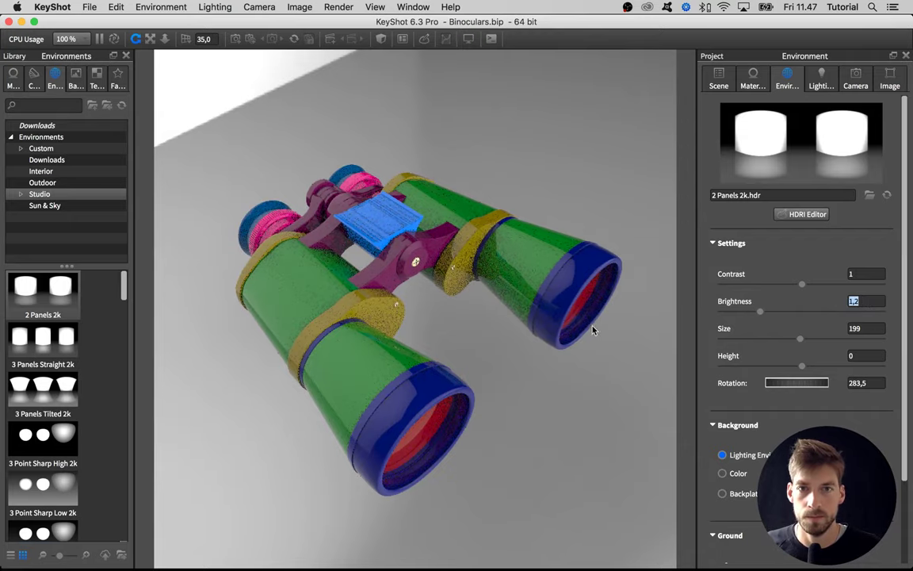
left_click_drag(498, 325, 524, 322, "ctrl")
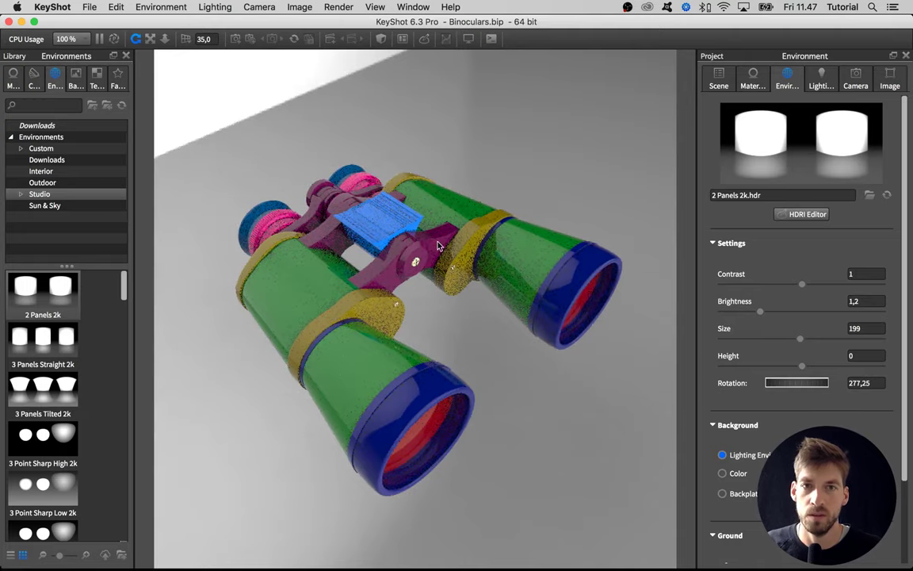
left_click_drag(520, 245, 494, 239, "ctrl")
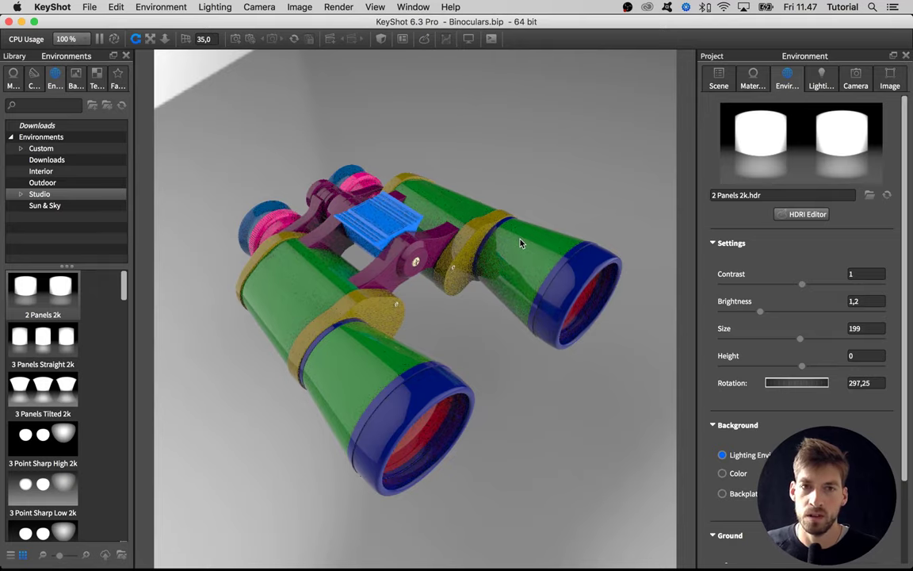
left_click_drag(507, 236, 322, 313)
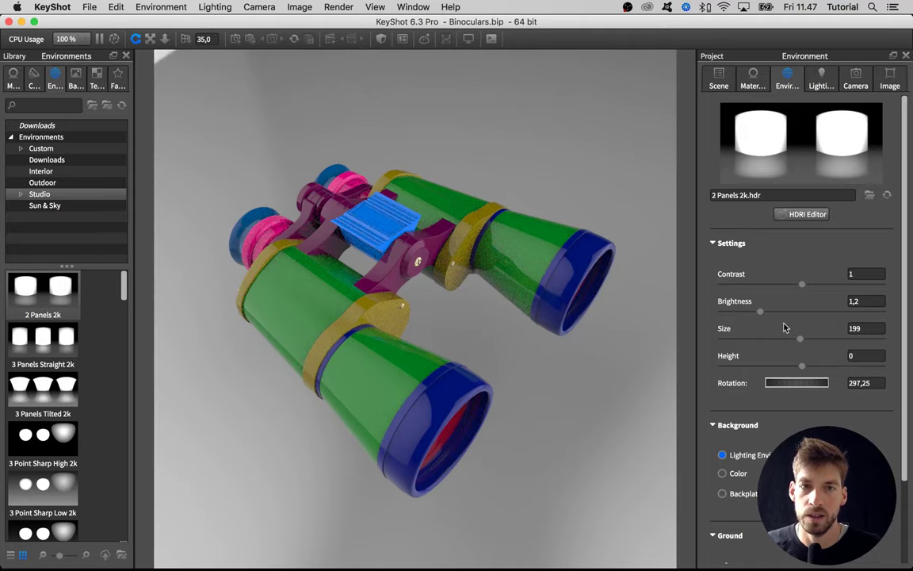
left_click_drag(767, 314, 773, 313)
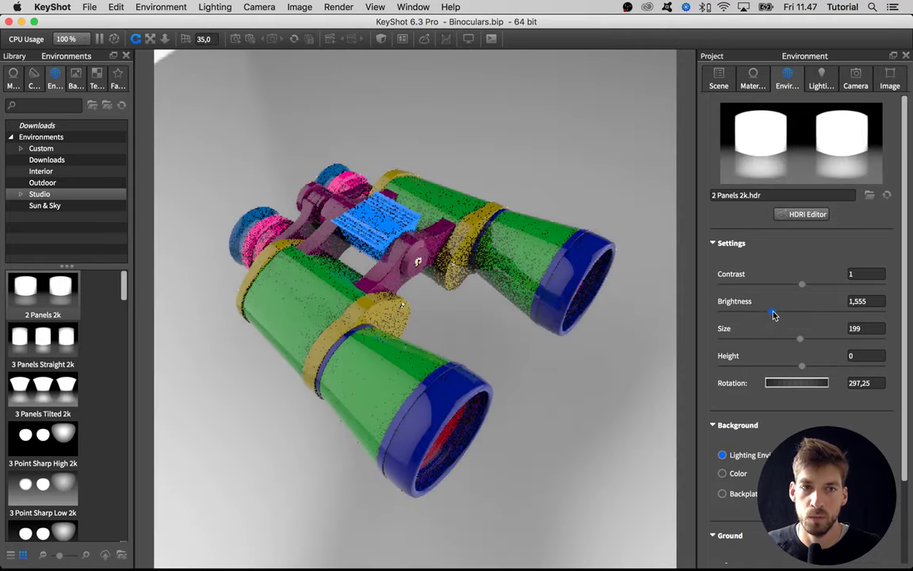
double_click(860, 301)
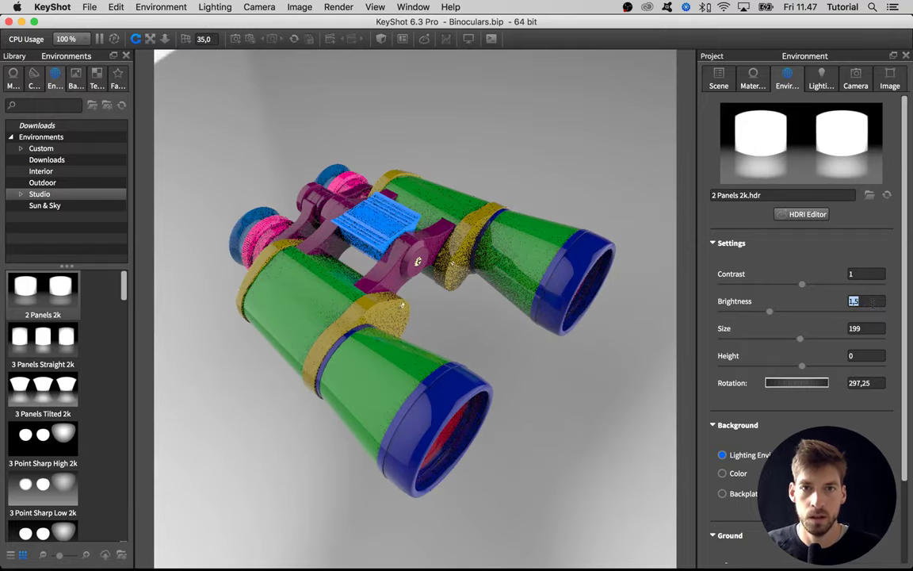
Try a solid color background and switch back to the lighting environment to compare both around the binoculars.
left_click_drag(546, 323, 380, 294)
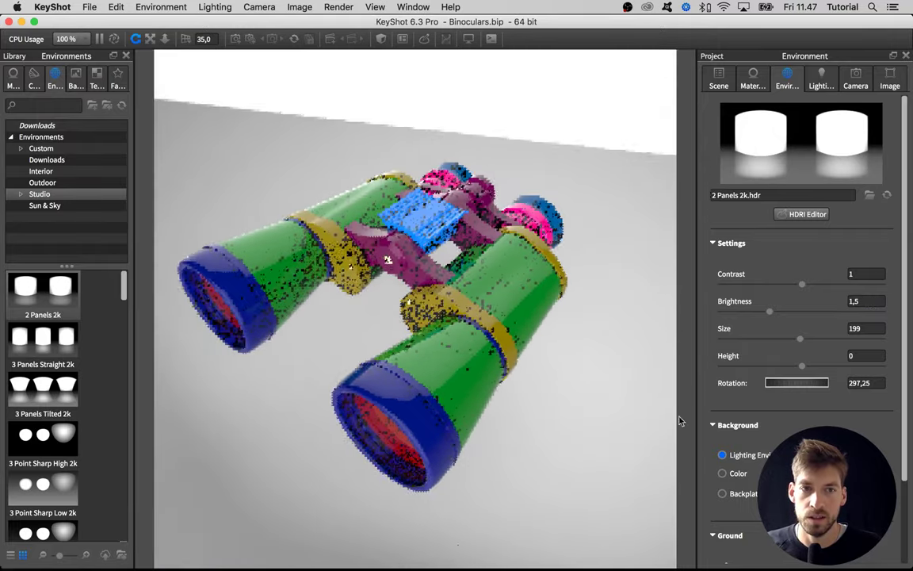
left_click(735, 476)
middle_click_drag(533, 363, 554, 364)
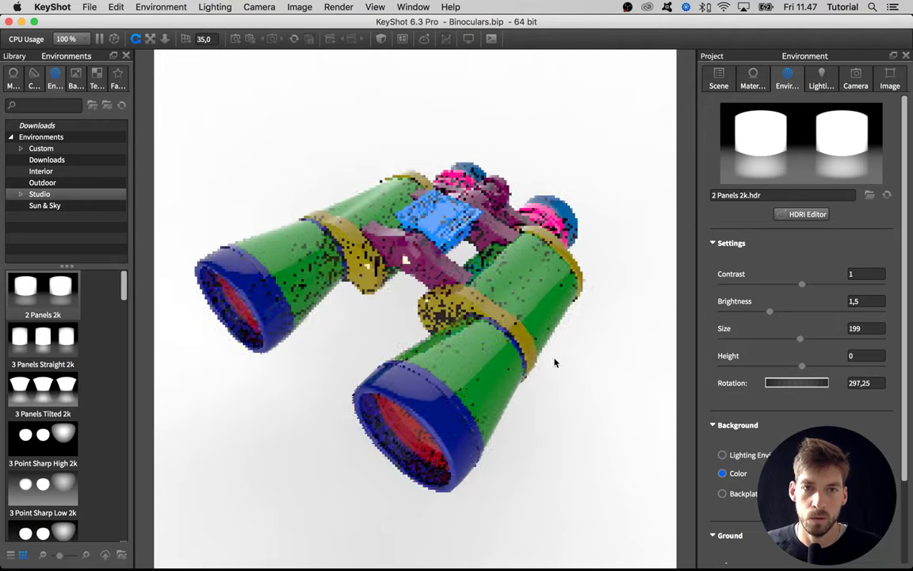
left_click(722, 455)
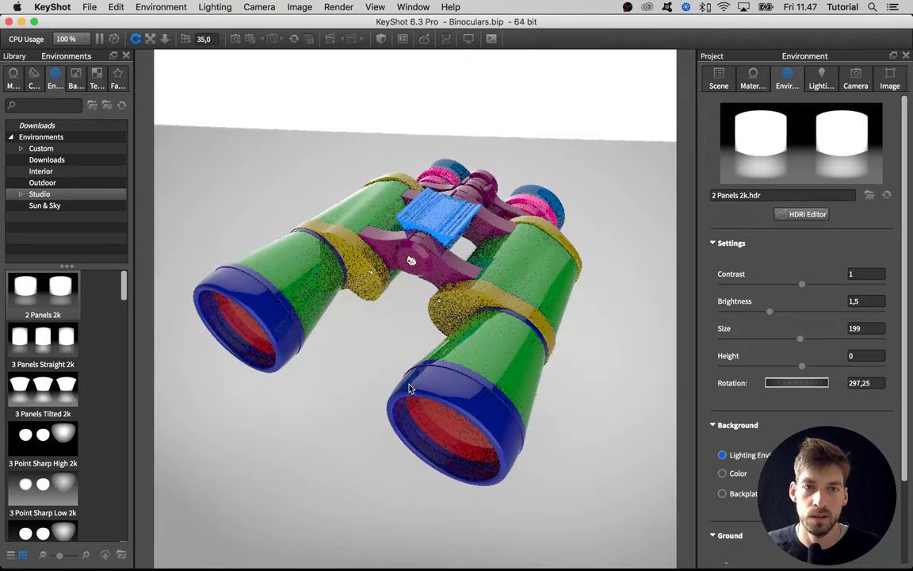
left_click_drag(410, 387, 485, 368)
Switch the background to a solid color and set it to neutral grey, RGB 127, 127, 127.
left_click(722, 473)
left_click_drag(618, 420, 508, 412)
left_click(801, 474)
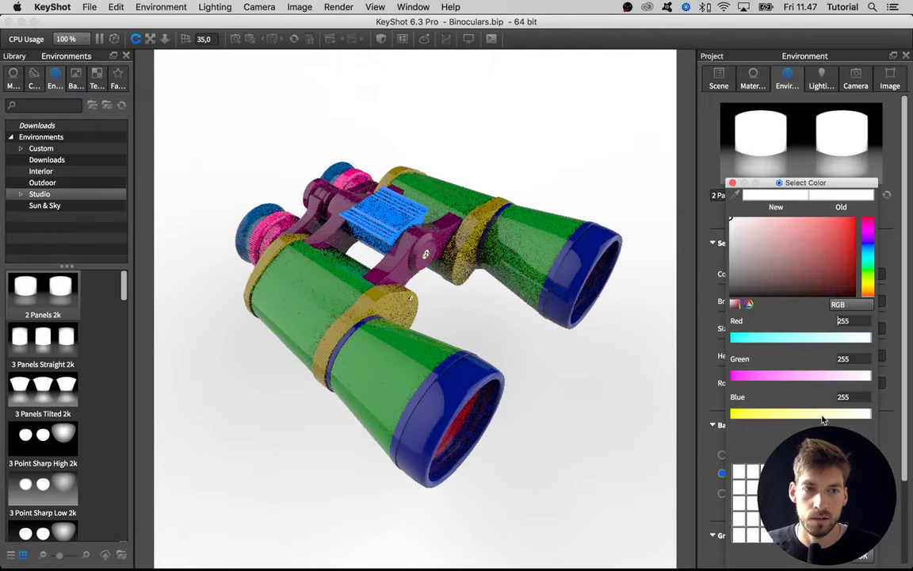
left_click_drag(741, 262, 689, 256)
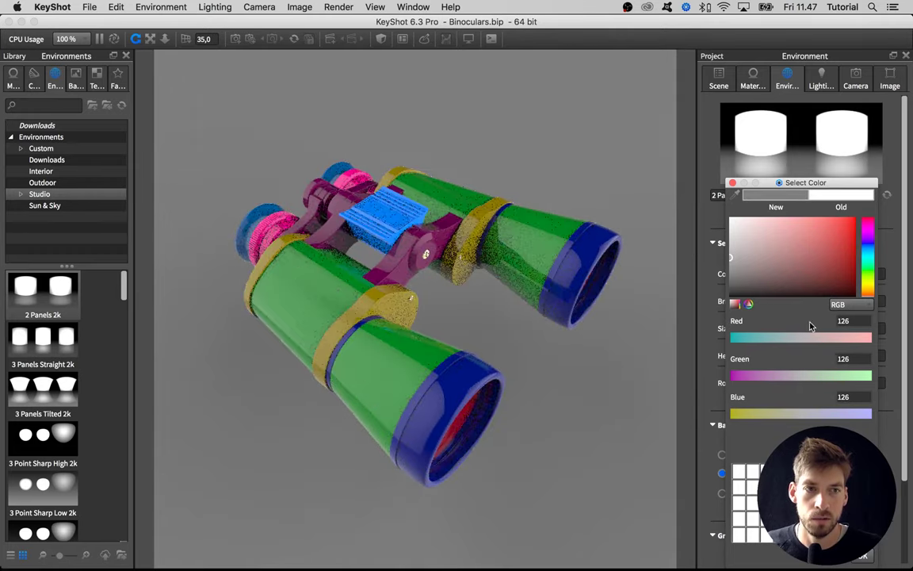
left_click_drag(854, 321, 838, 321)
type("127")
key("Tab")
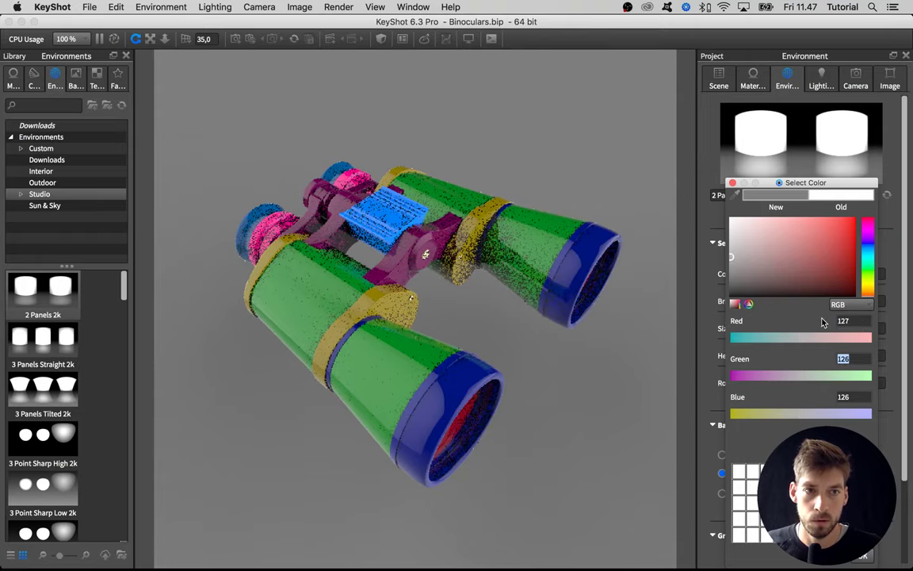
type("127")
key("Tab")
type("127")
key("Return")
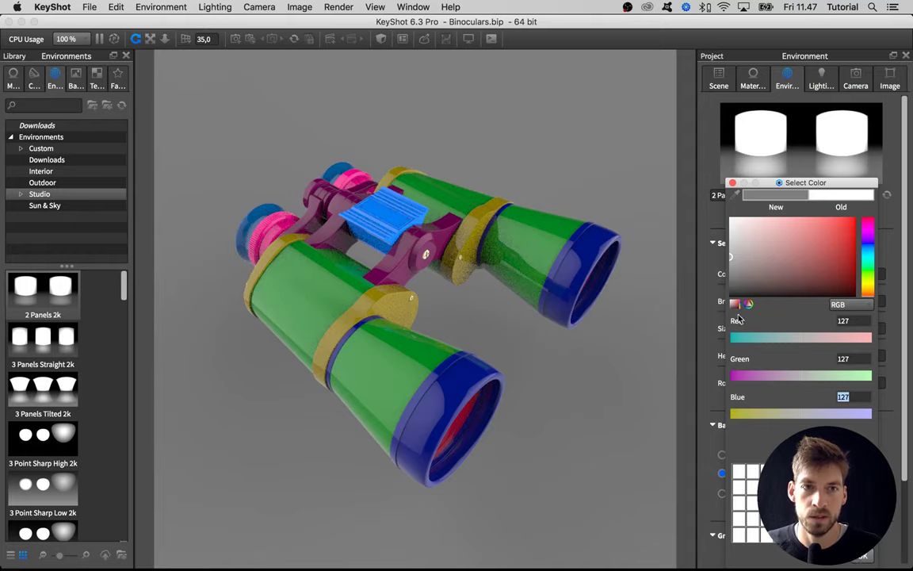
left_click(867, 559)
Apply the Product lighting preset to the binoculars scene.
left_click_drag(448, 379, 396, 337)
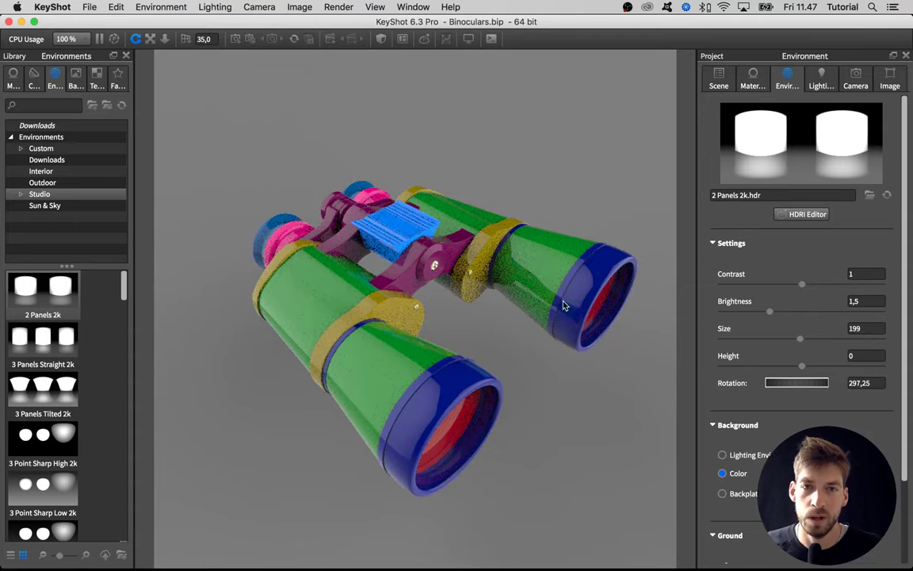
mouse_move(483, 334)
left_mouse_down()
mouse_move(526, 358)
mouse_move(485, 330)
mouse_move(300, 334)
mouse_move(447, 332)
mouse_move(501, 343)
mouse_move(475, 345)
left_mouse_up()
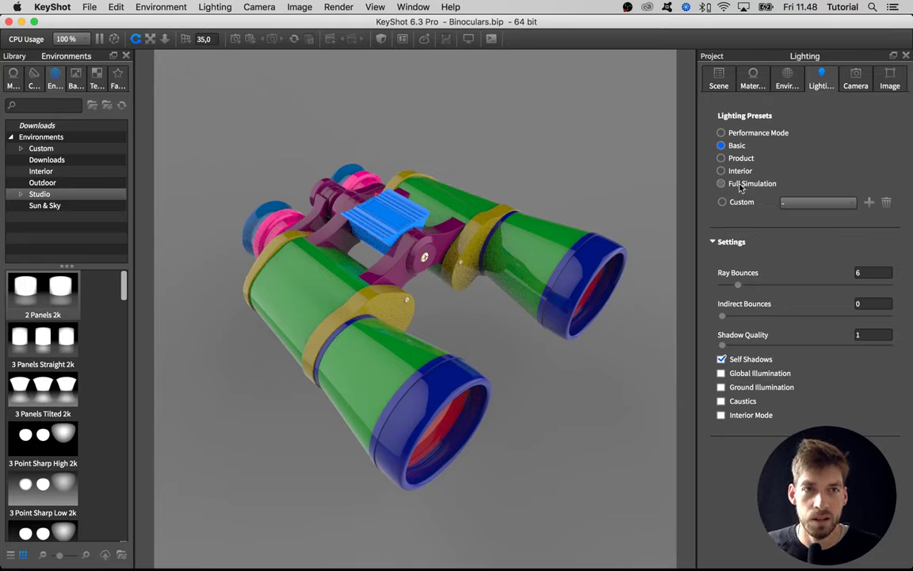
left_click(728, 158)
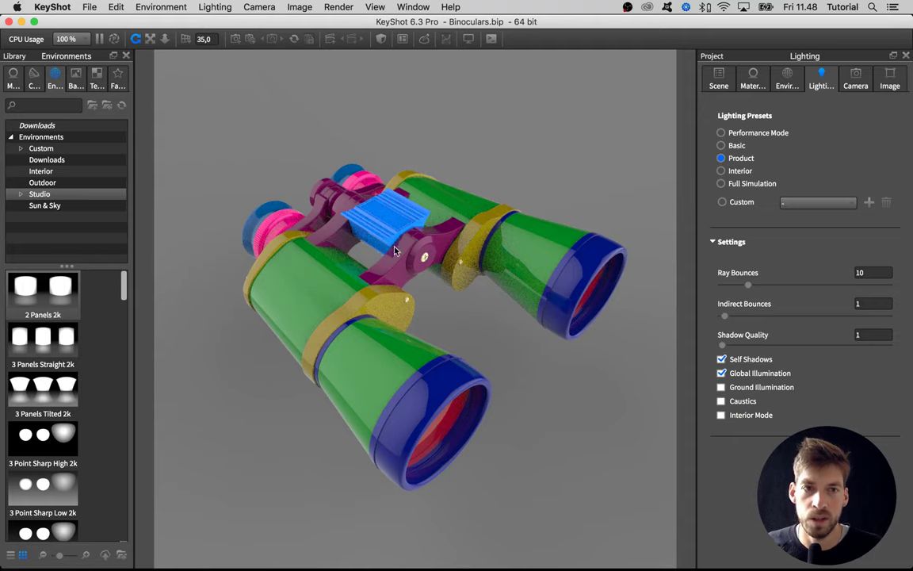
scroll(372, 253, "up", 4)
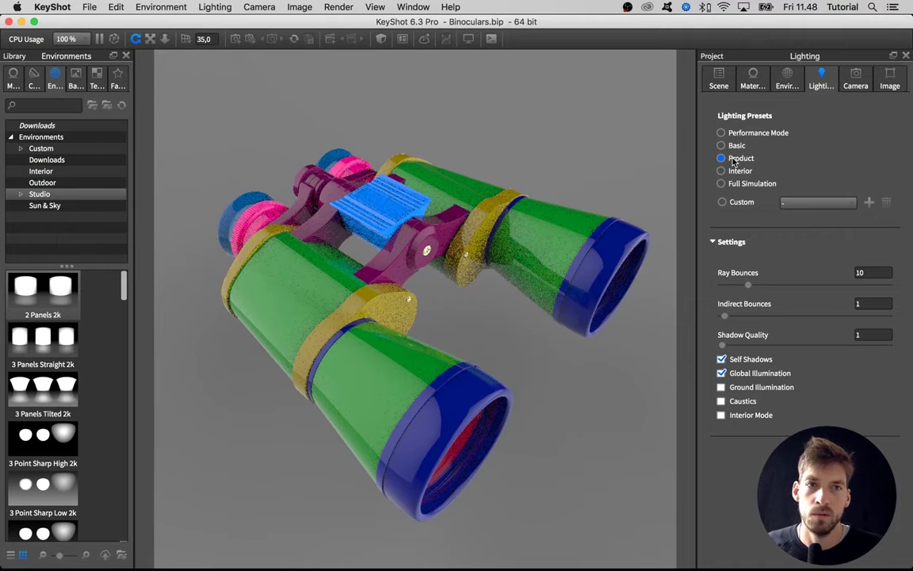
left_click_drag(539, 182, 411, 239)
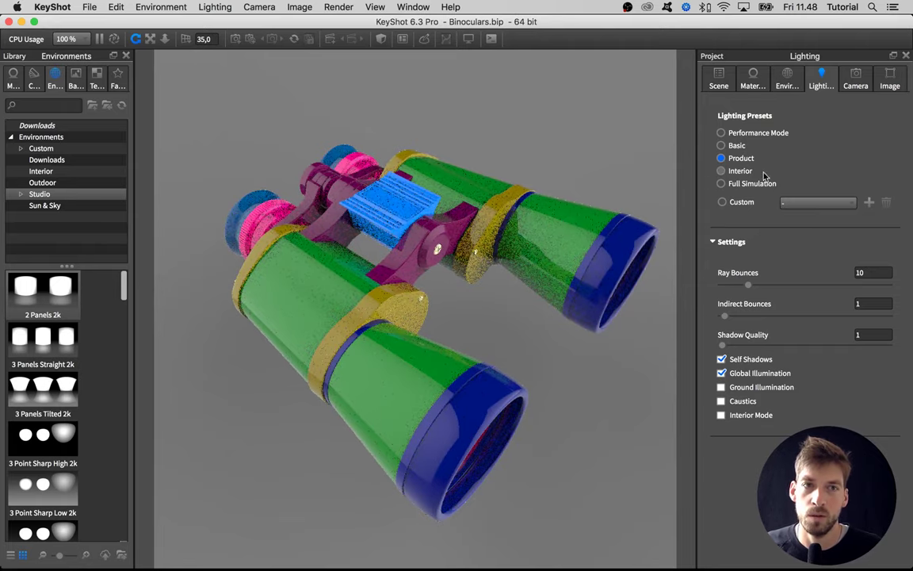
left_click(721, 160)
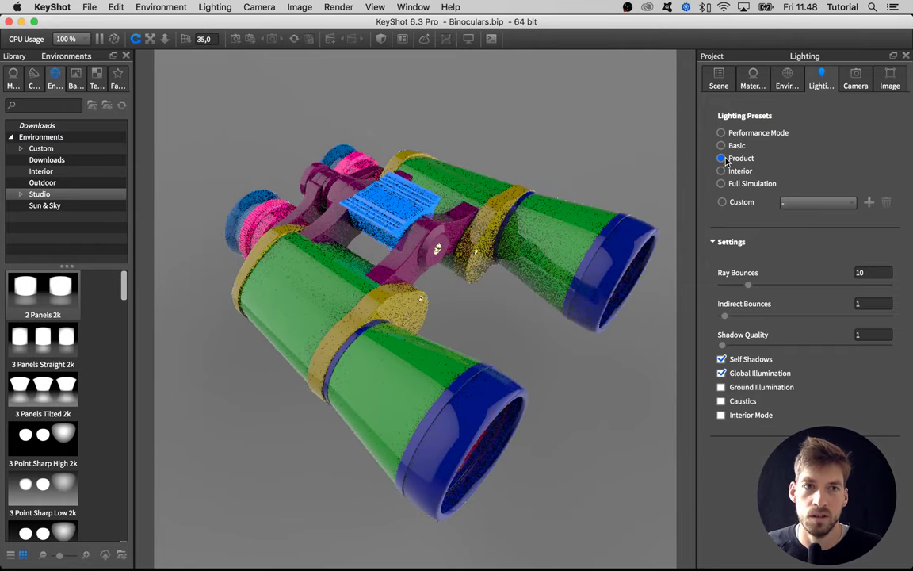
mouse_move(532, 171)
left_mouse_down()
mouse_move(517, 168)
mouse_move(555, 165)
mouse_move(544, 163)
left_mouse_up()
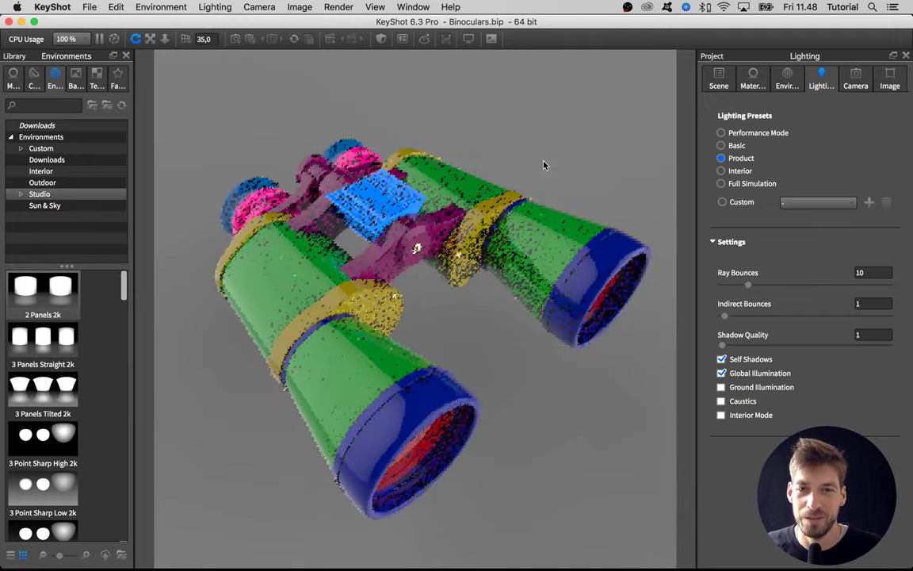